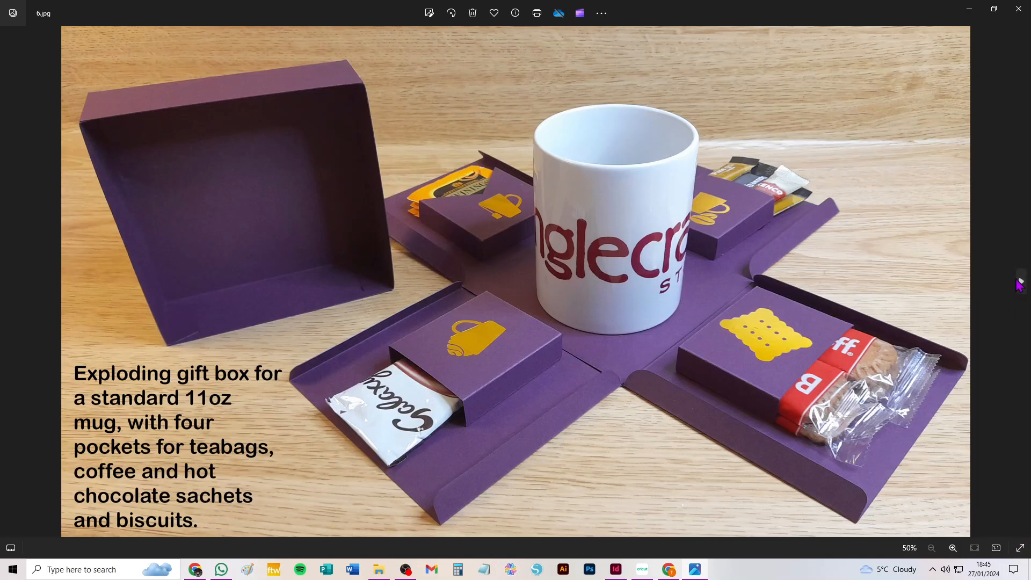
# - Browse the gift box photos through to the front view with ribbon and bow, then back to the coffee pocket photo
pyautogui.click(1021, 280)
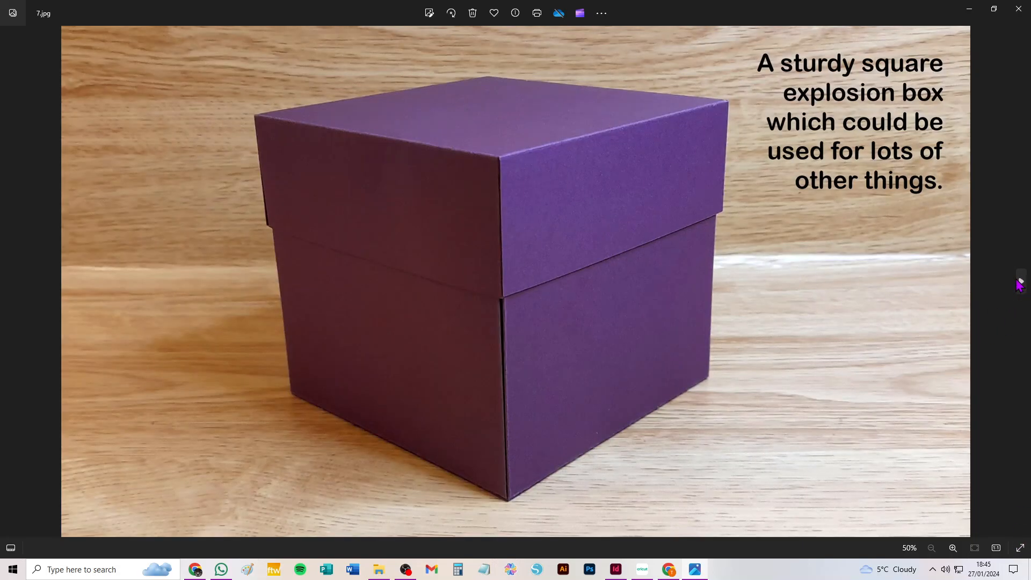
pyautogui.click(1020, 284)
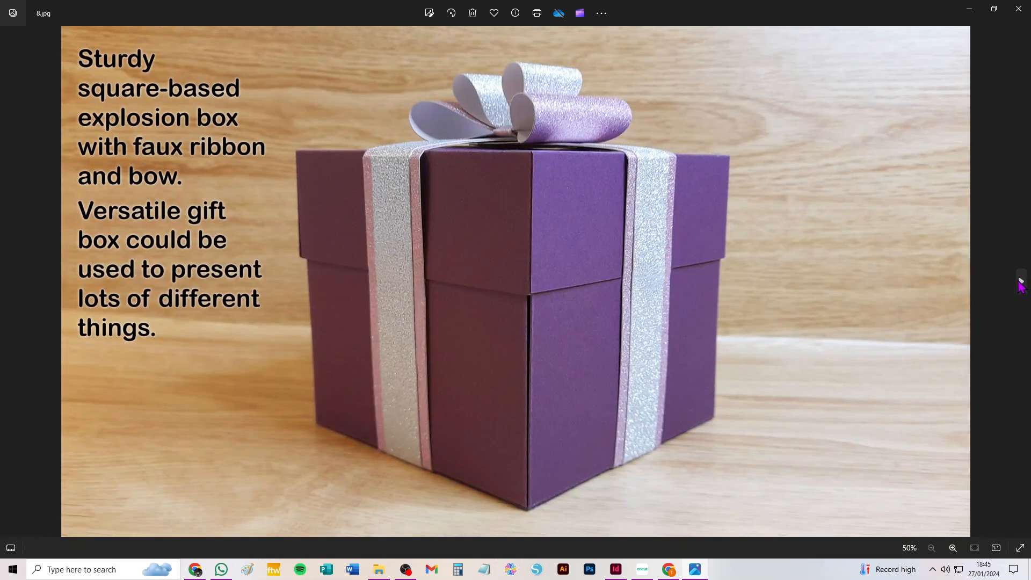
pyautogui.click(1021, 282)
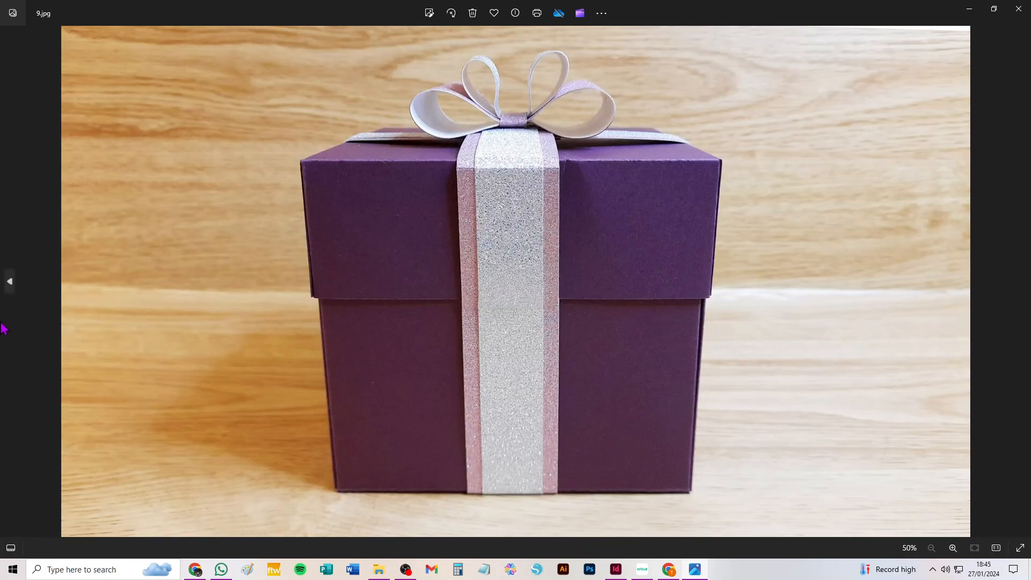
pyautogui.click(10, 282)
pyautogui.click(9, 281)
pyautogui.click(9, 282)
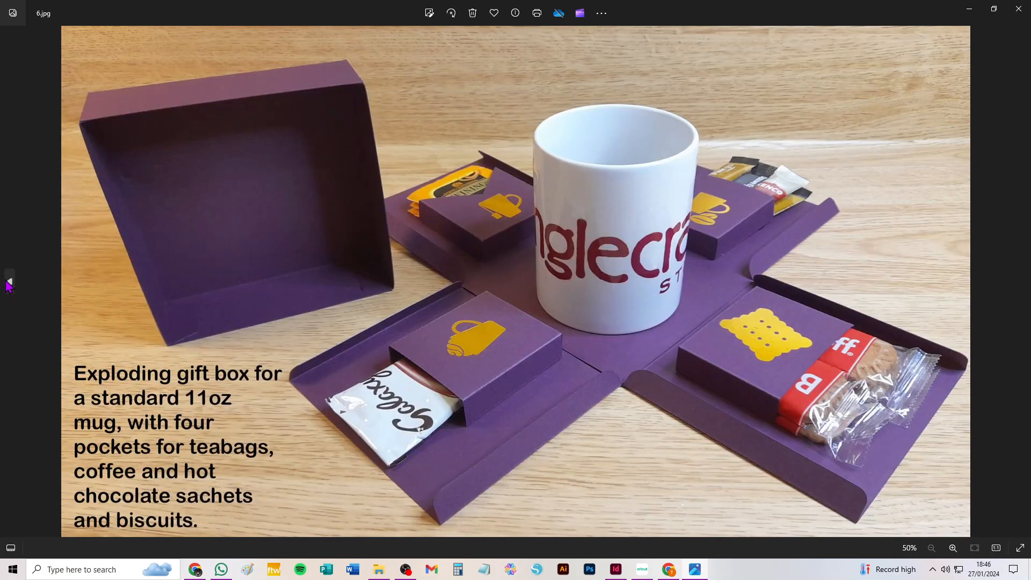
pyautogui.click(9, 282)
pyautogui.click(9, 282)
pyautogui.click(10, 281)
pyautogui.click(10, 282)
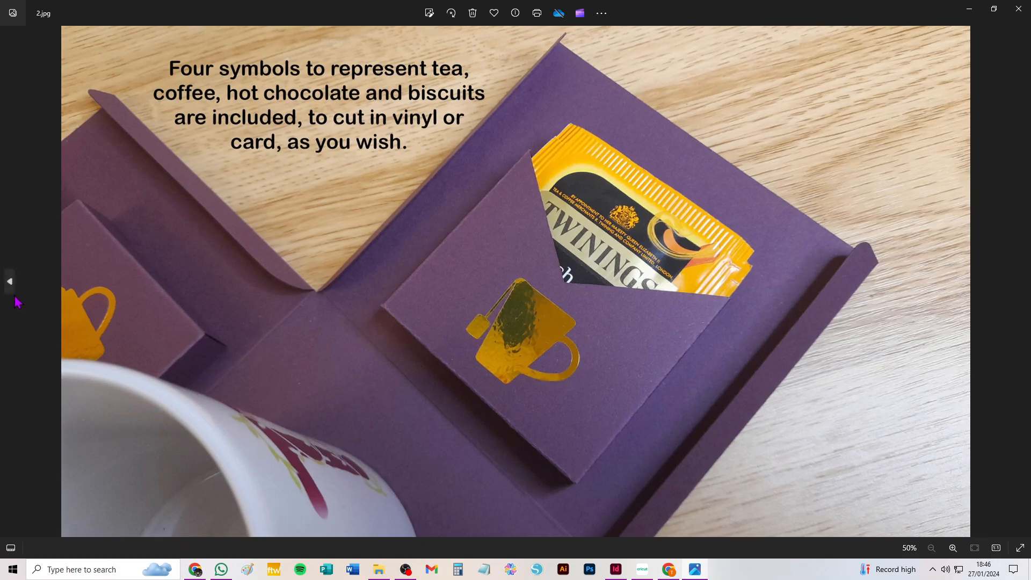
pyautogui.click(10, 281)
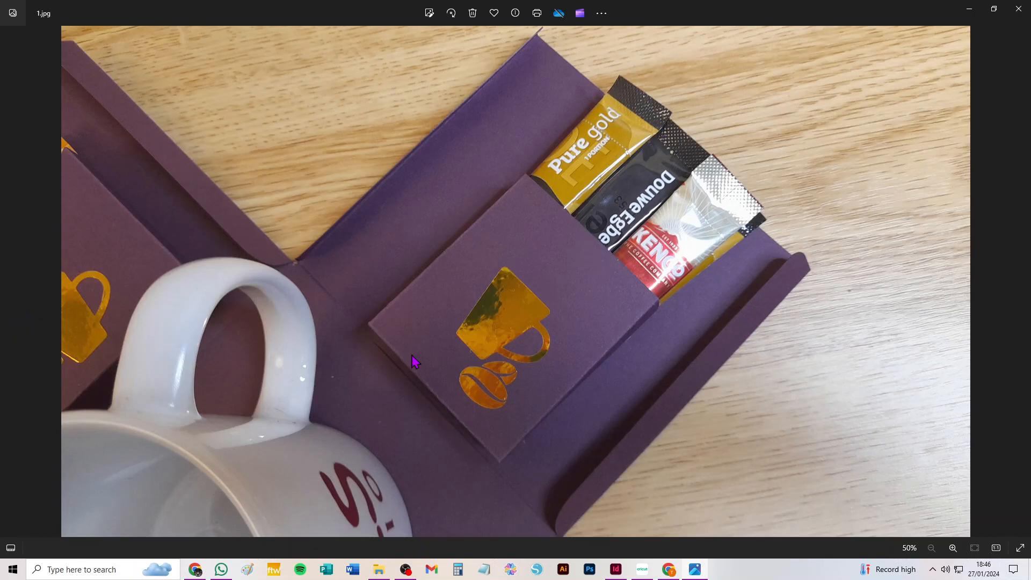
# - View the photos of the individual pockets and symbols, ending on the overhead picture of the opened box with all four pockets
pyautogui.moveTo(1016, 260)
pyautogui.click(1020, 283)
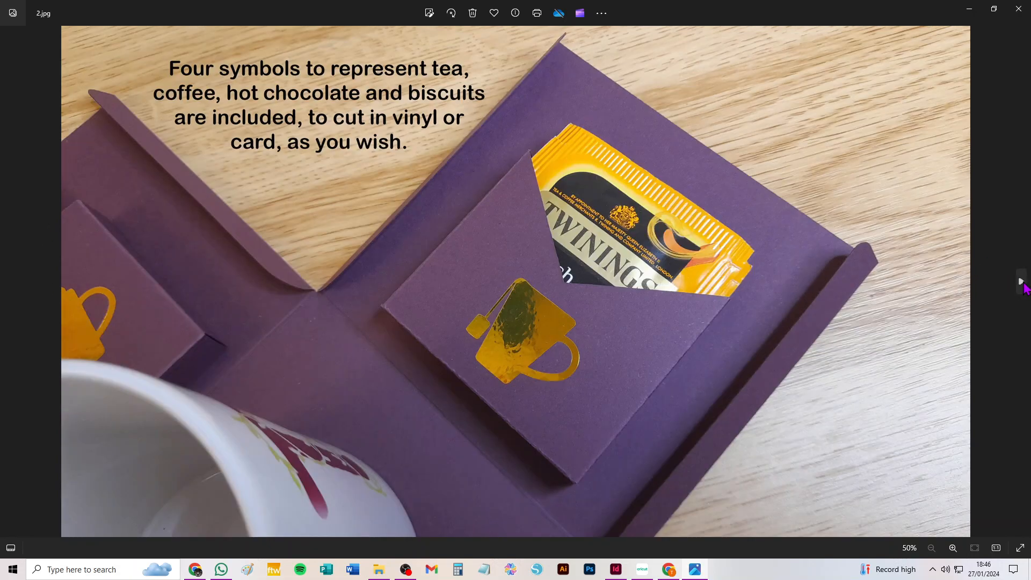
pyautogui.click(1021, 283)
pyautogui.click(1021, 283)
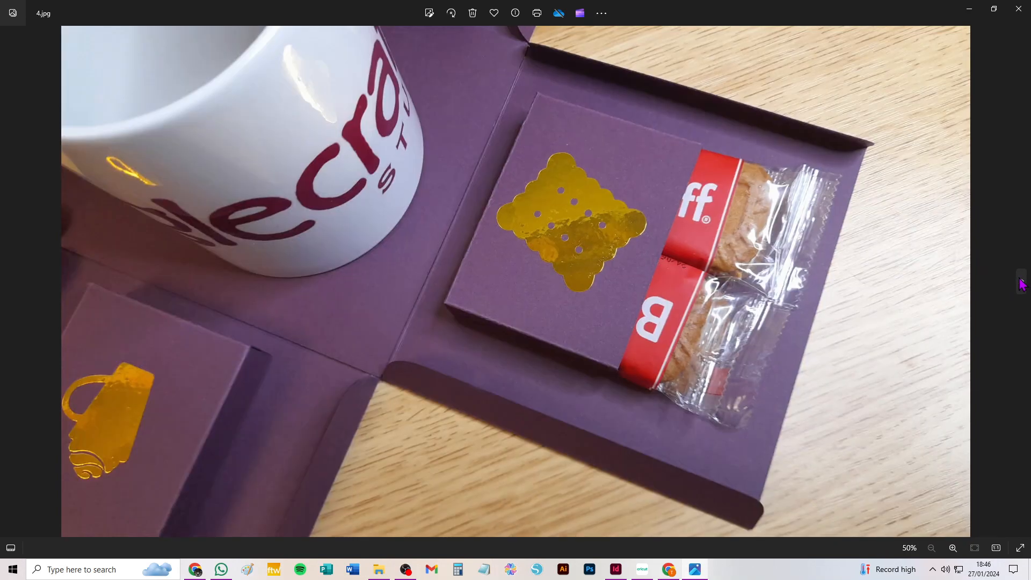
pyautogui.click(1021, 283)
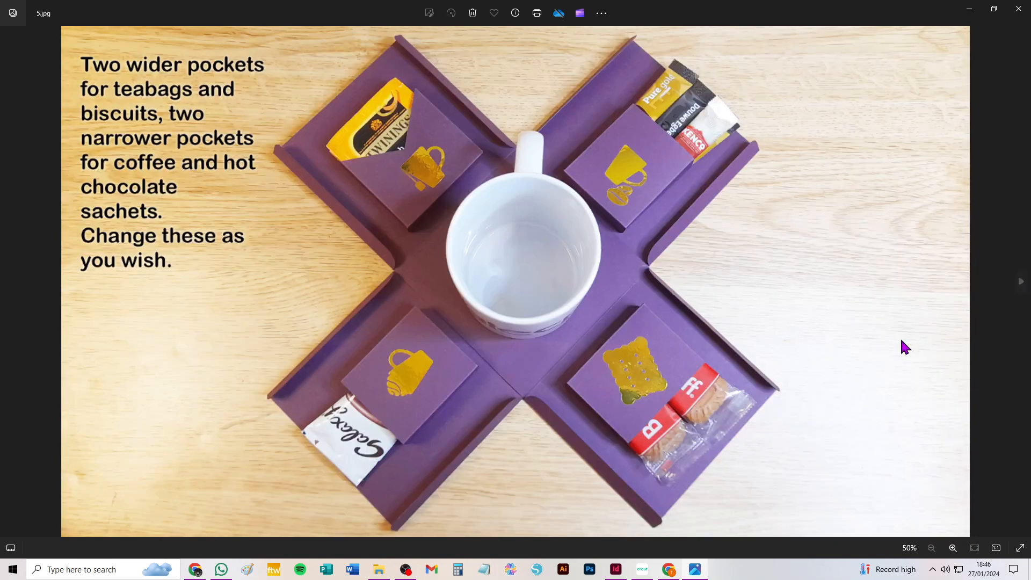
# - Switch to Cricut Design Space and add the uploaded mug explosion box design to the canvas
pyautogui.click(642, 569)
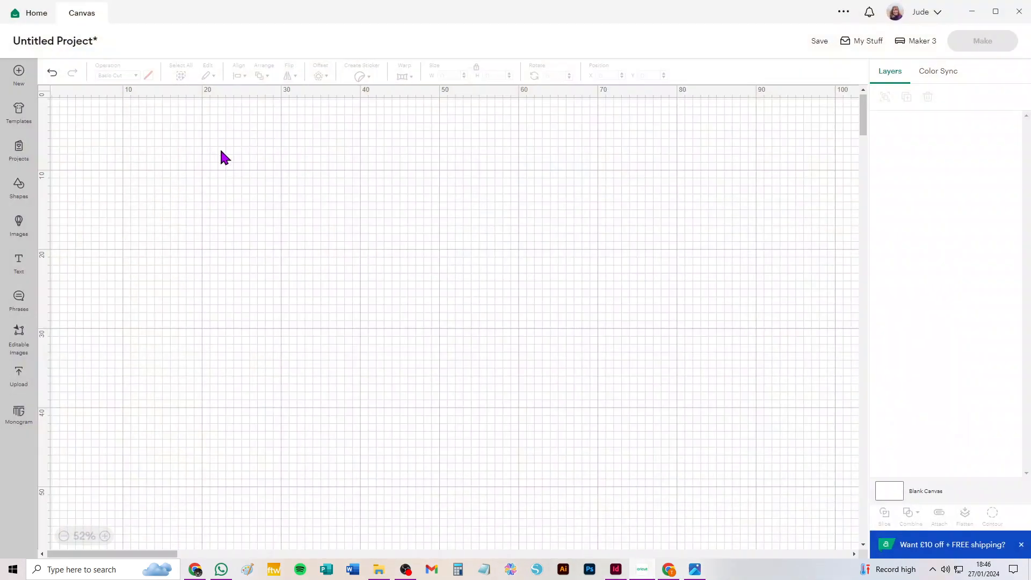
pyautogui.click(19, 377)
pyautogui.click(462, 376)
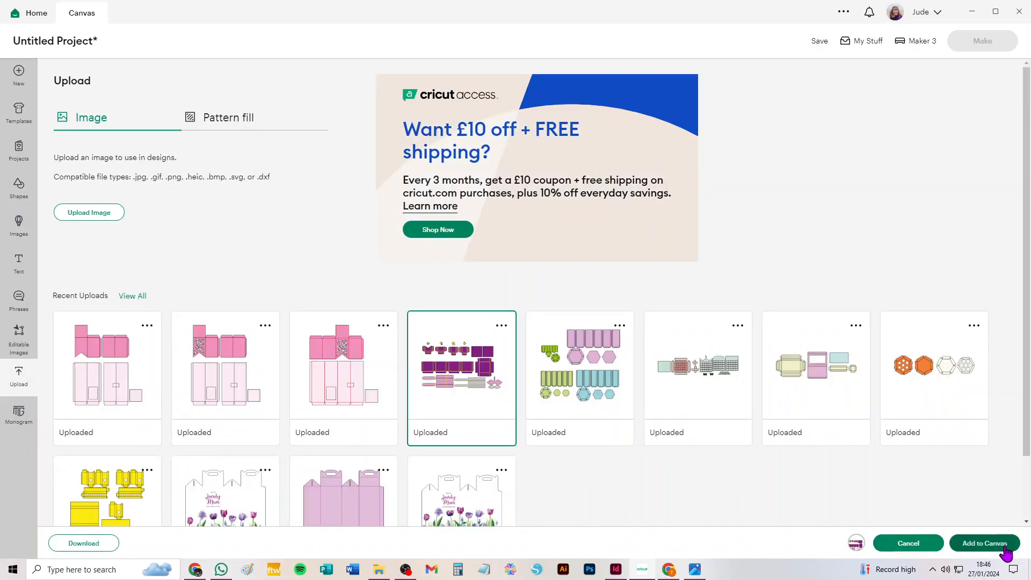
pyautogui.click(1001, 550)
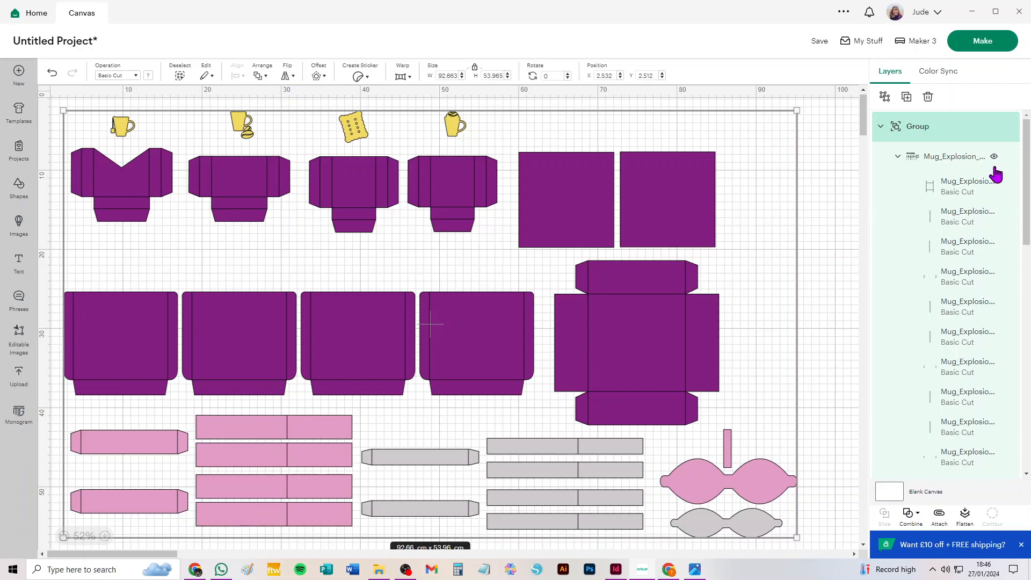
# - Select the subgroup of fold lines in the mug explosion box design and change its operation from Basic Cut to Score
pyautogui.click(950, 161)
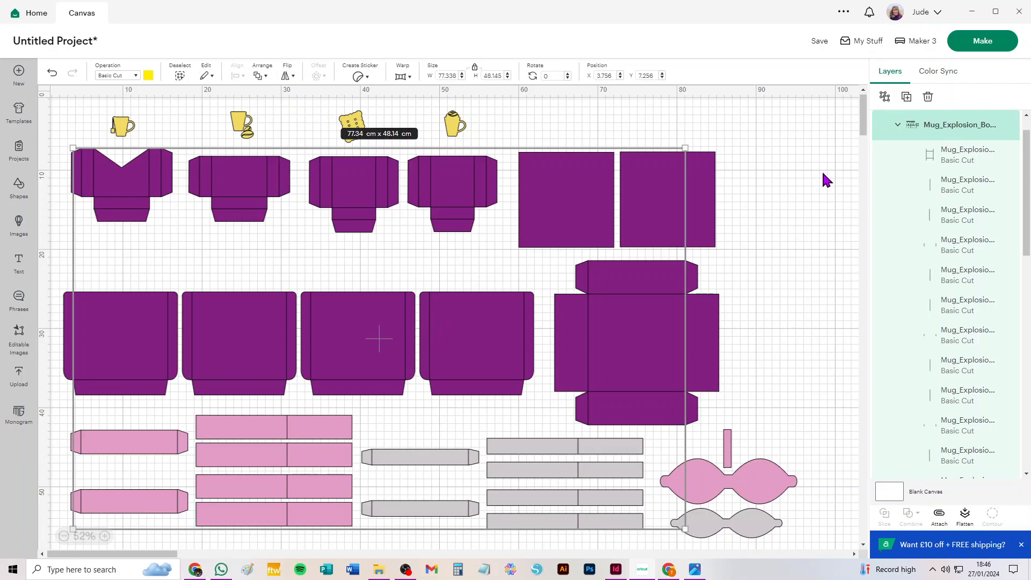
pyautogui.scroll(1, 826, 181)
pyautogui.scroll(1, 955, 176)
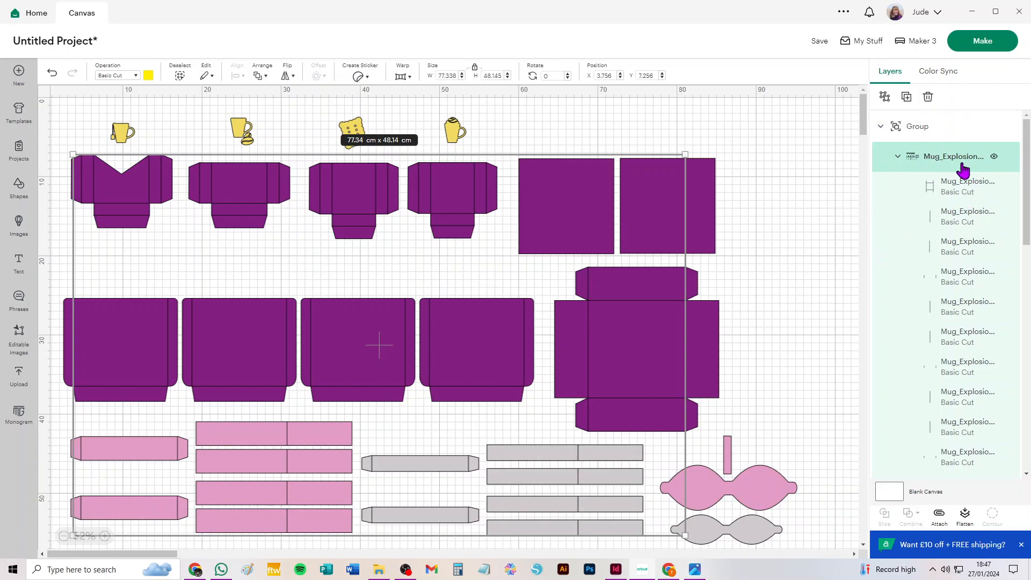
pyautogui.click(898, 157)
pyautogui.click(898, 158)
pyautogui.click(898, 158)
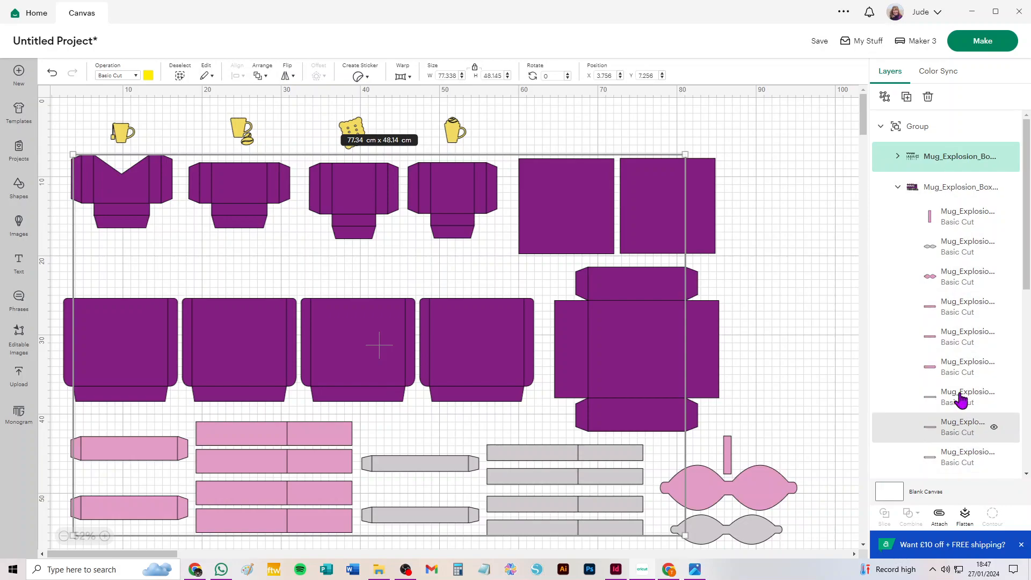
pyautogui.click(897, 157)
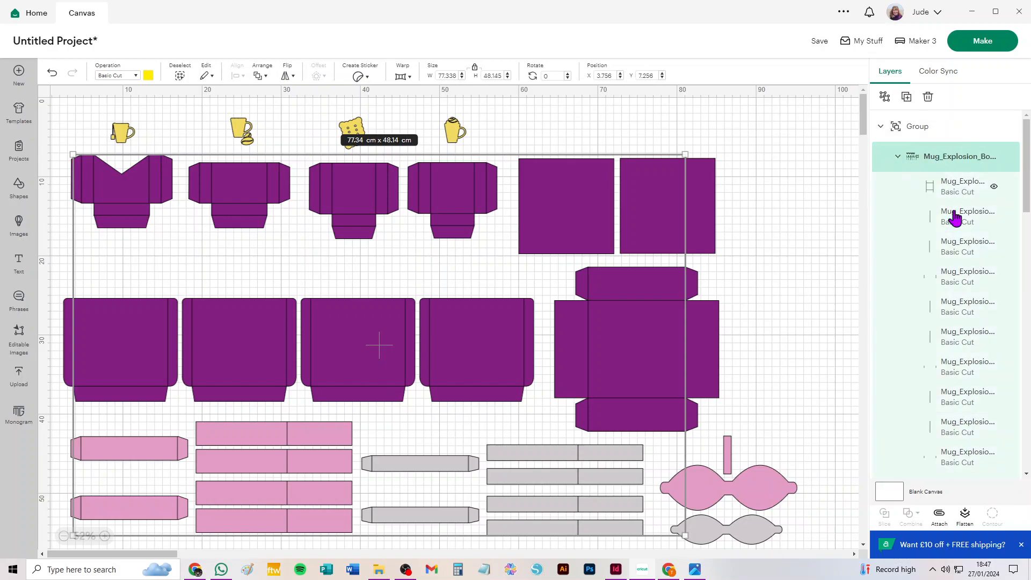
pyautogui.click(110, 75)
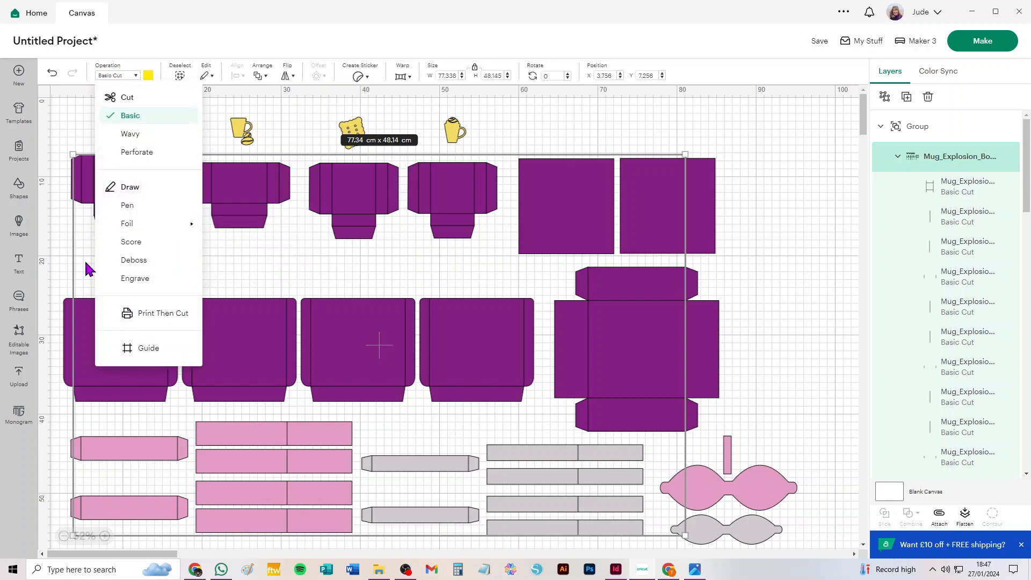
pyautogui.click(131, 242)
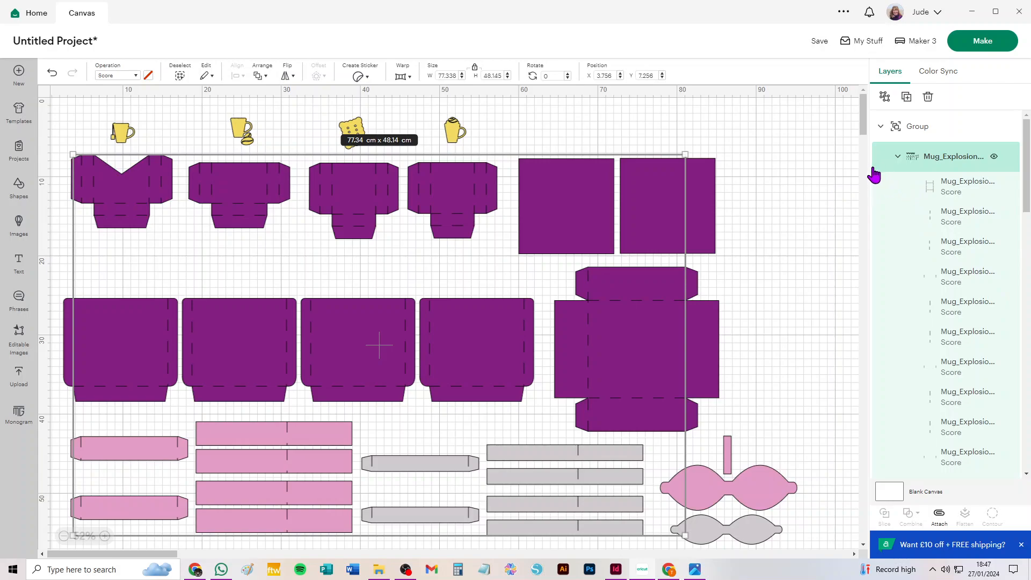
# - Ungroup the score line subgroup and the subgroup of Basic Cut pieces
pyautogui.click(885, 98)
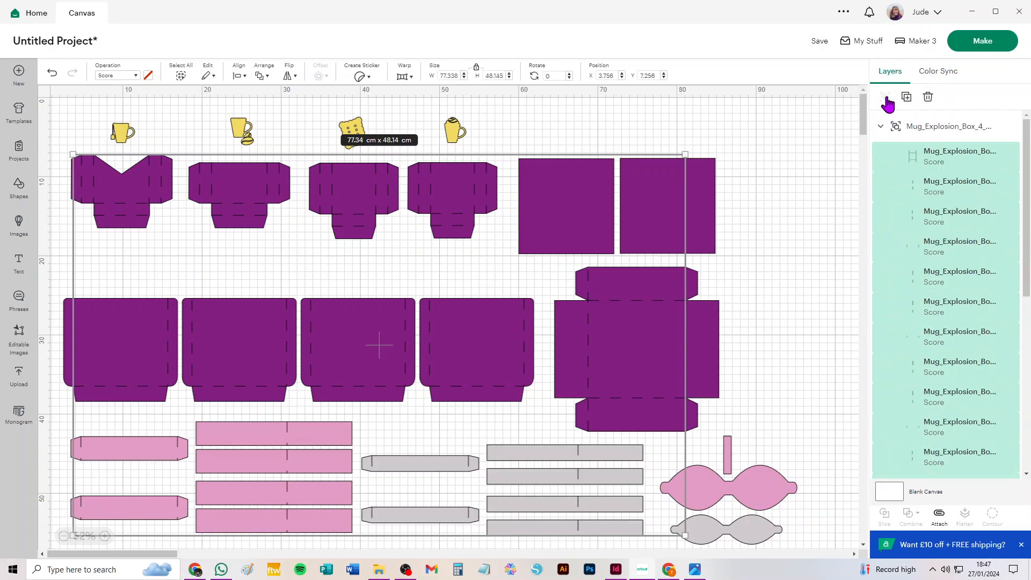
pyautogui.scroll(-5, 901, 267)
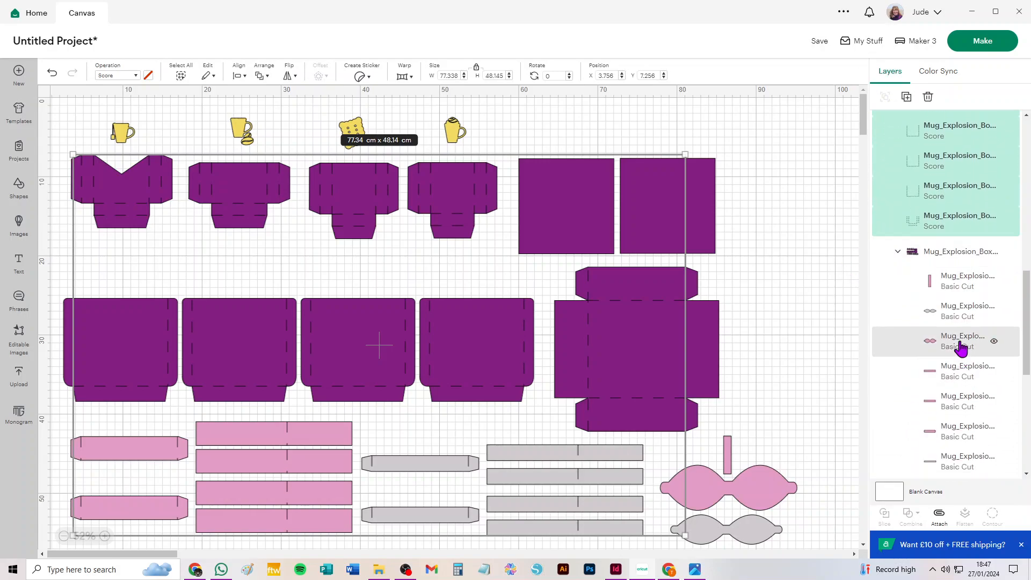
pyautogui.click(955, 261)
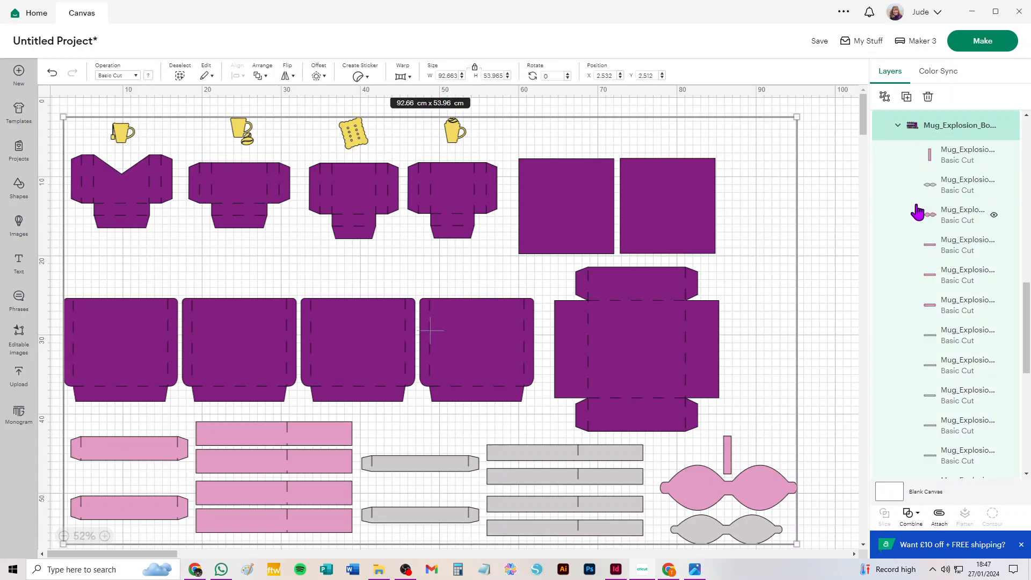
pyautogui.click(884, 97)
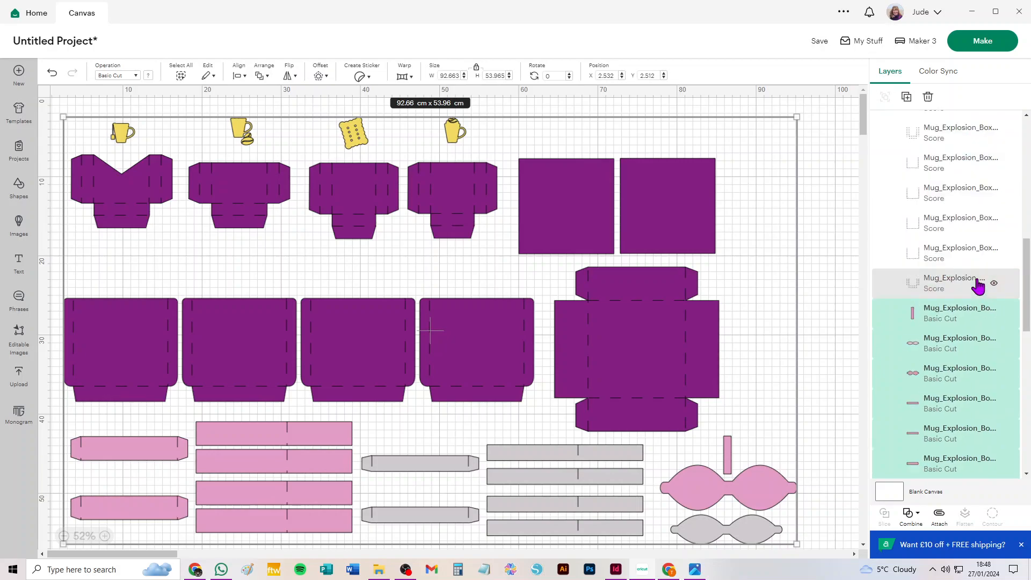
# - Select the whole design and ungroup it into separate layers
pyautogui.click(920, 128)
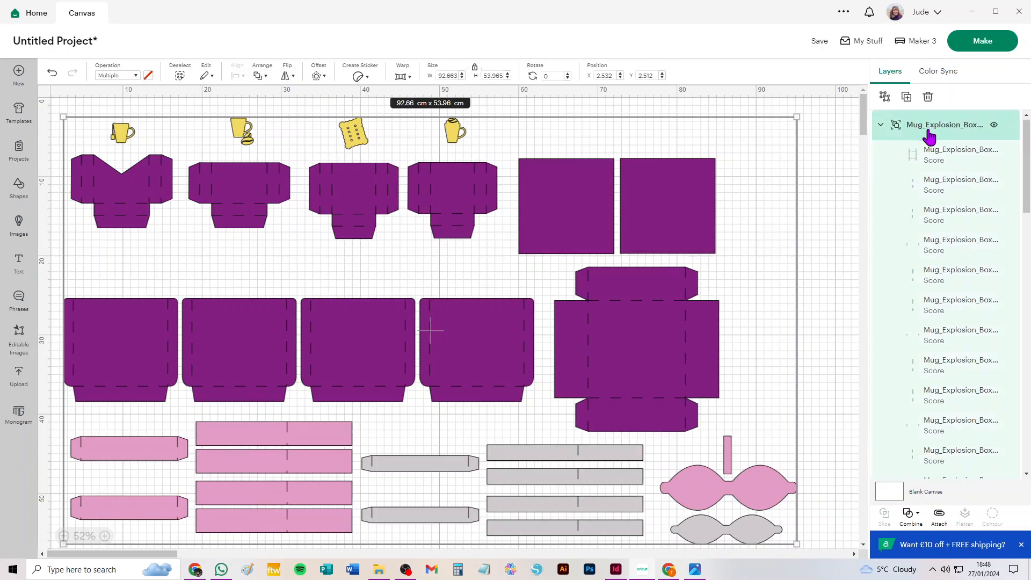
pyautogui.click(821, 116)
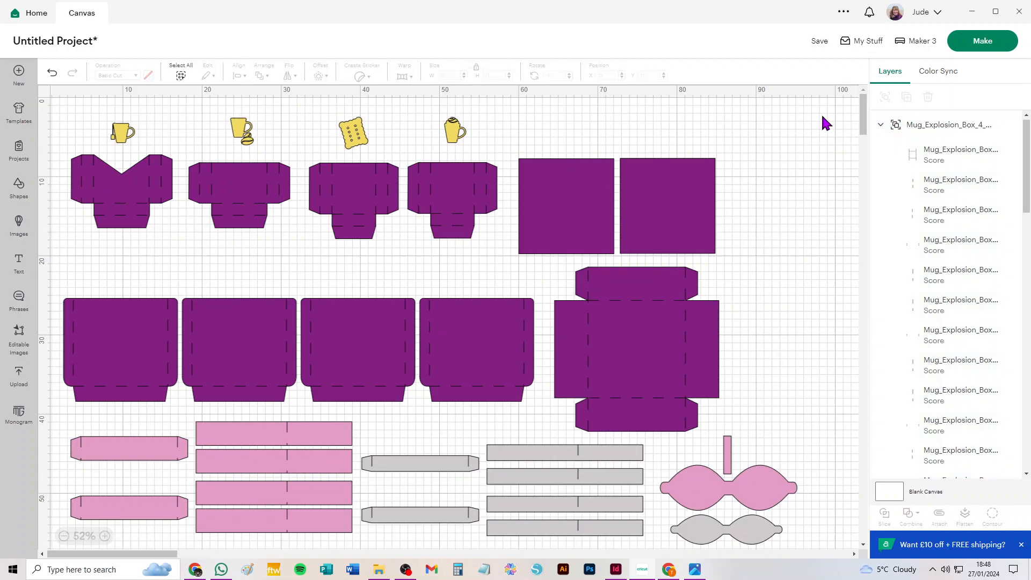
pyautogui.click(181, 76)
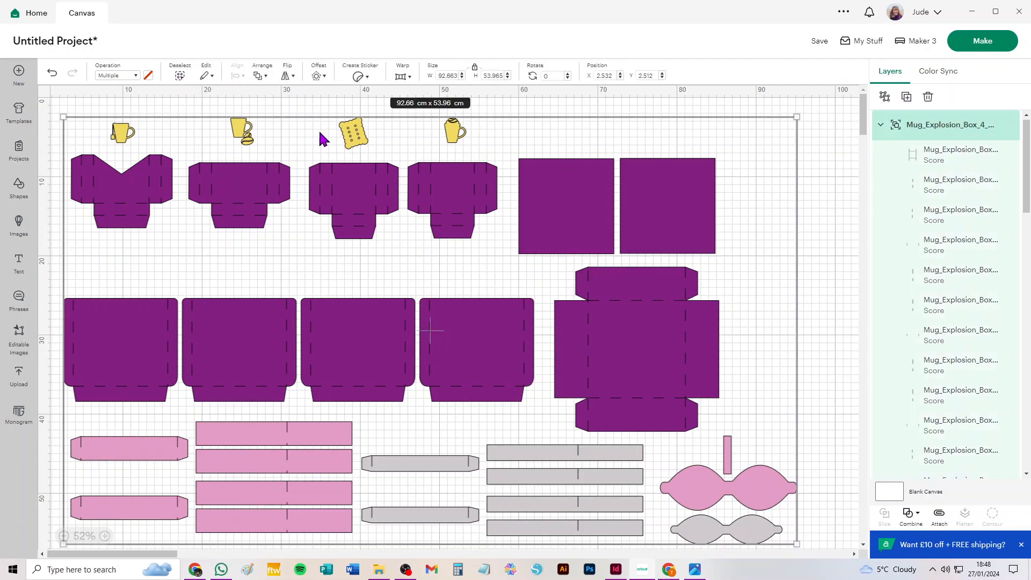
pyautogui.moveTo(837, 106); pyautogui.dragTo(51, 542)
pyautogui.click(885, 98)
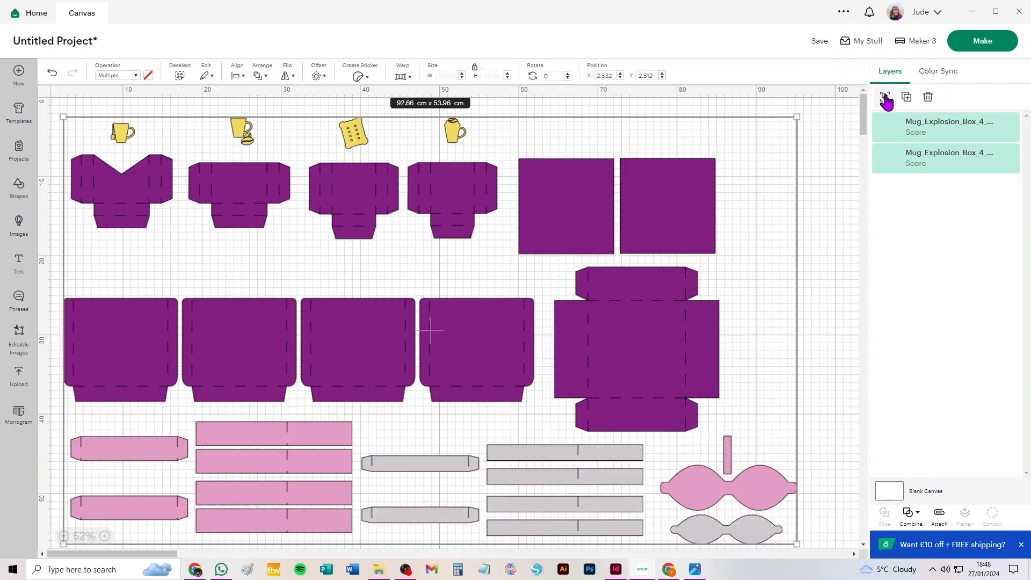
# - Move the two plain purple squares side by side into the empty canvas area above and beyond the lid piece
pyautogui.click(818, 162)
pyautogui.moveTo(668, 223); pyautogui.dragTo(786, 177)
pyautogui.moveTo(567, 213); pyautogui.dragTo(683, 165)
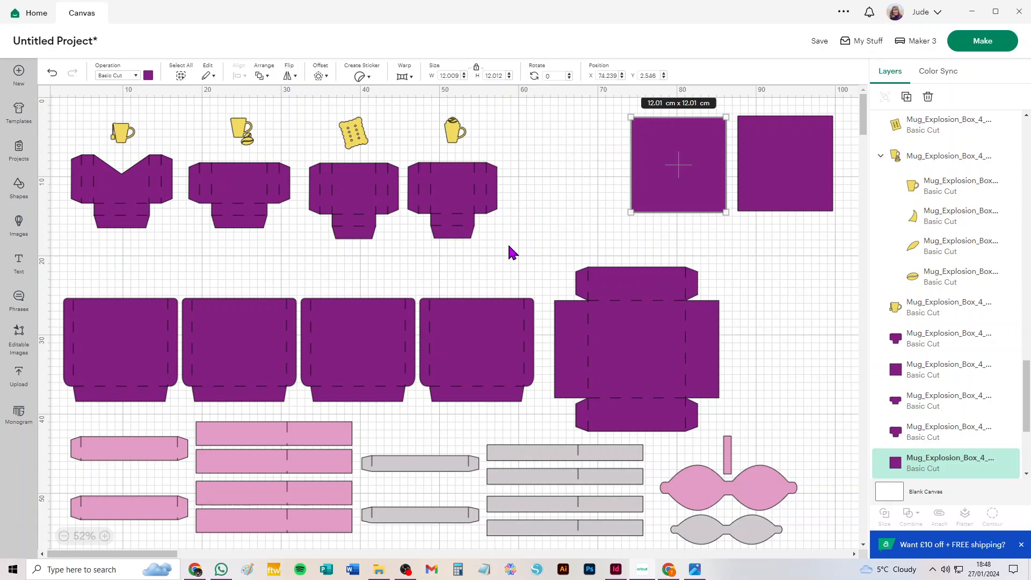
# - Attach the score lines to each of the three pocket pieces without a V-cut, moving each attached pocket over to the purple squares
pyautogui.moveTo(508, 245); pyautogui.dragTo(404, 154)
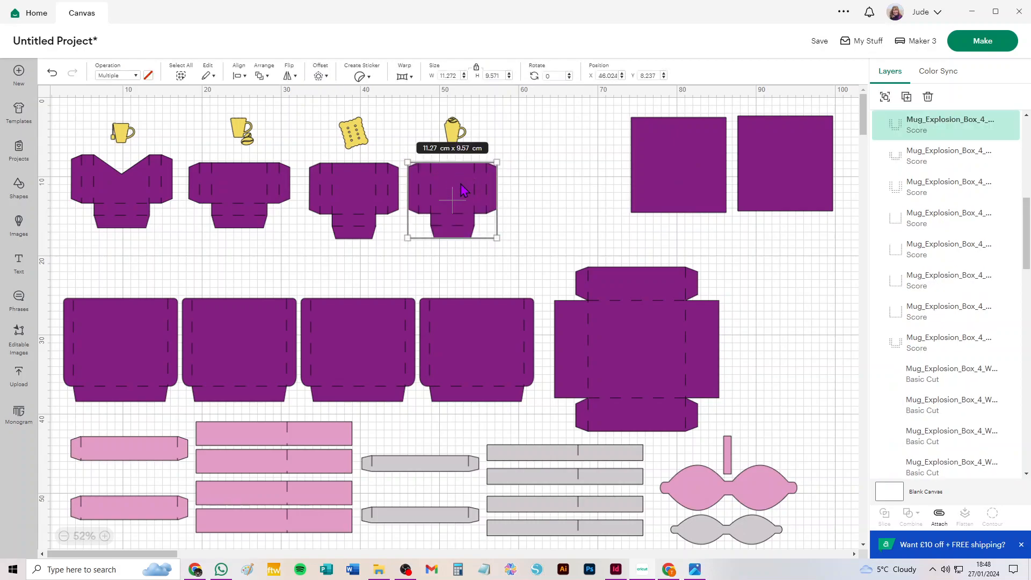
pyautogui.click(940, 516)
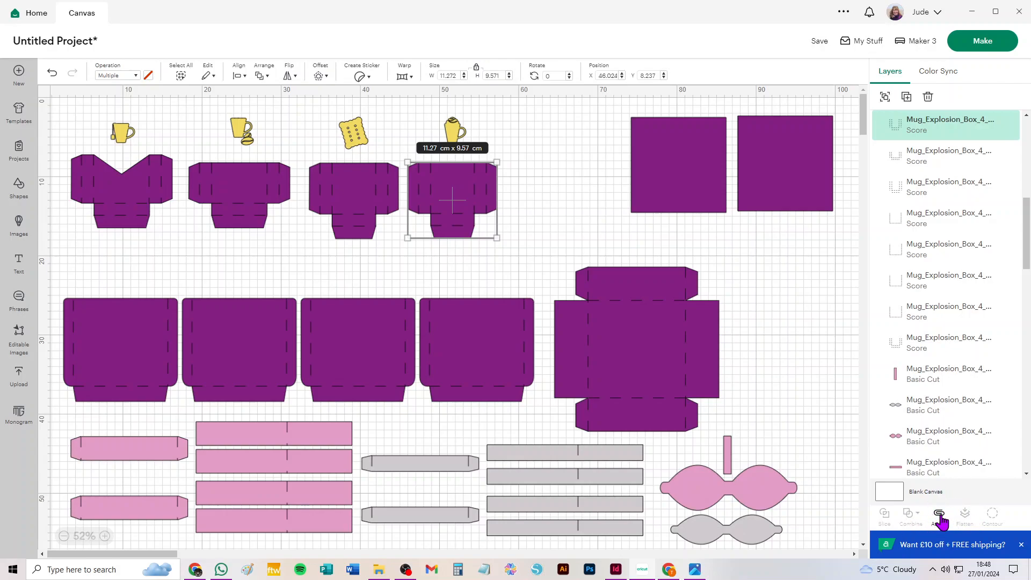
pyautogui.moveTo(455, 203); pyautogui.dragTo(650, 192)
pyautogui.moveTo(299, 157); pyautogui.dragTo(713, 162)
pyautogui.click(938, 517)
pyautogui.moveTo(306, 256); pyautogui.dragTo(183, 157)
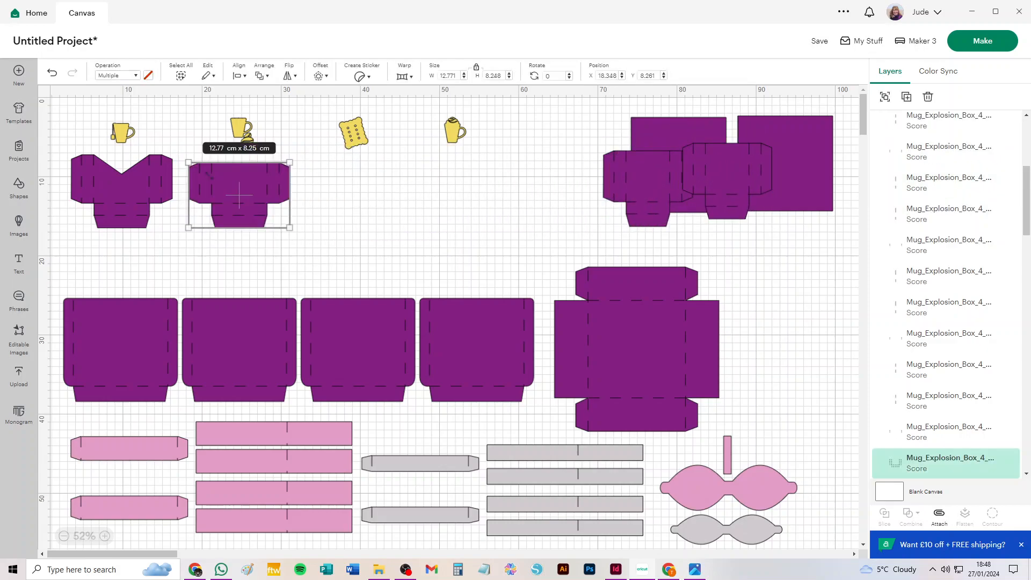
pyautogui.click(939, 516)
pyautogui.moveTo(259, 195); pyautogui.dragTo(706, 164)
# - Attach the parts of the hot chocolate mug symbol together and move the biscuit symbol closer to it
pyautogui.moveTo(482, 168); pyautogui.dragTo(430, 110)
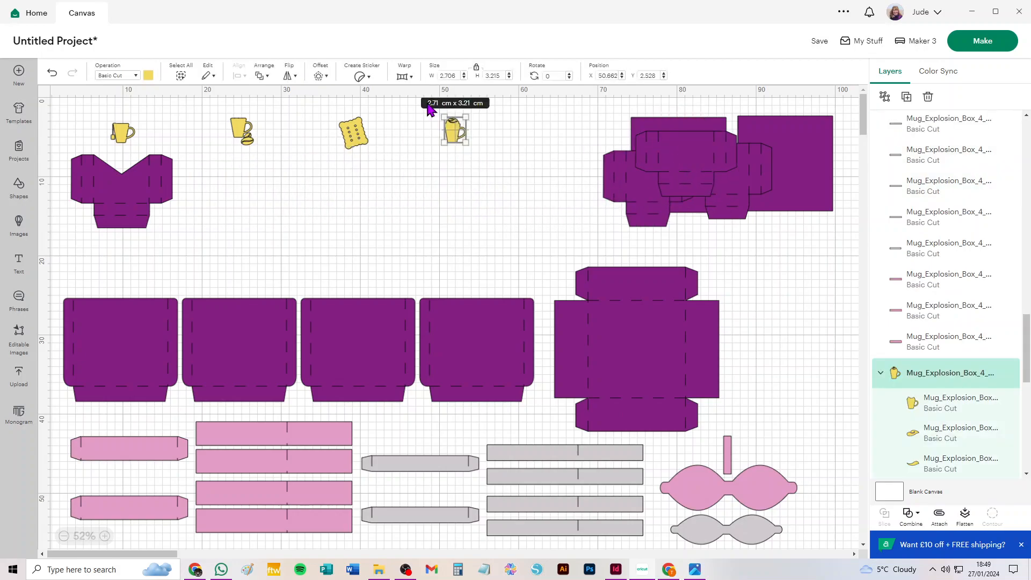
pyautogui.scroll(5, 455, 139)
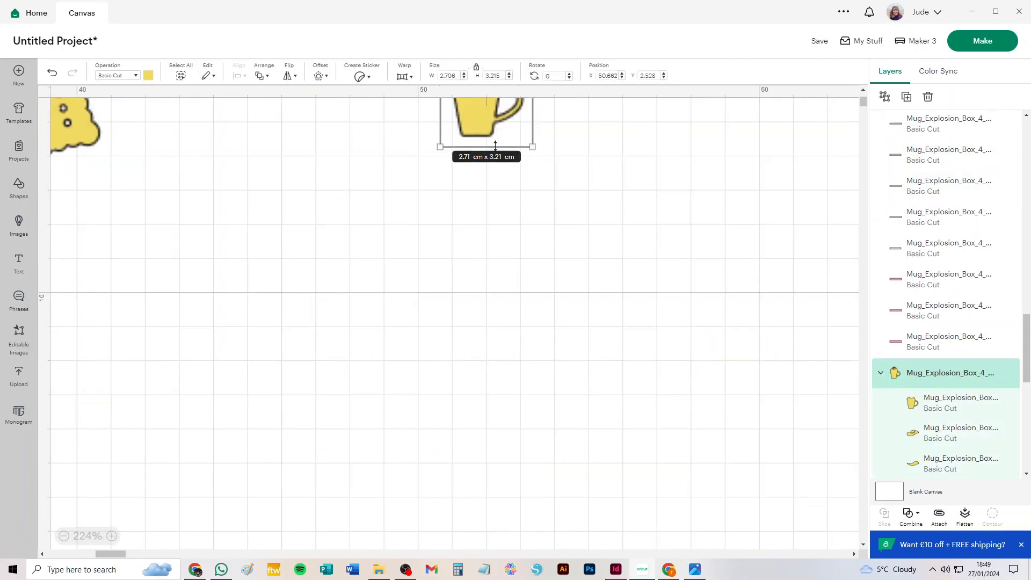
pyautogui.scroll(3, 540, 156)
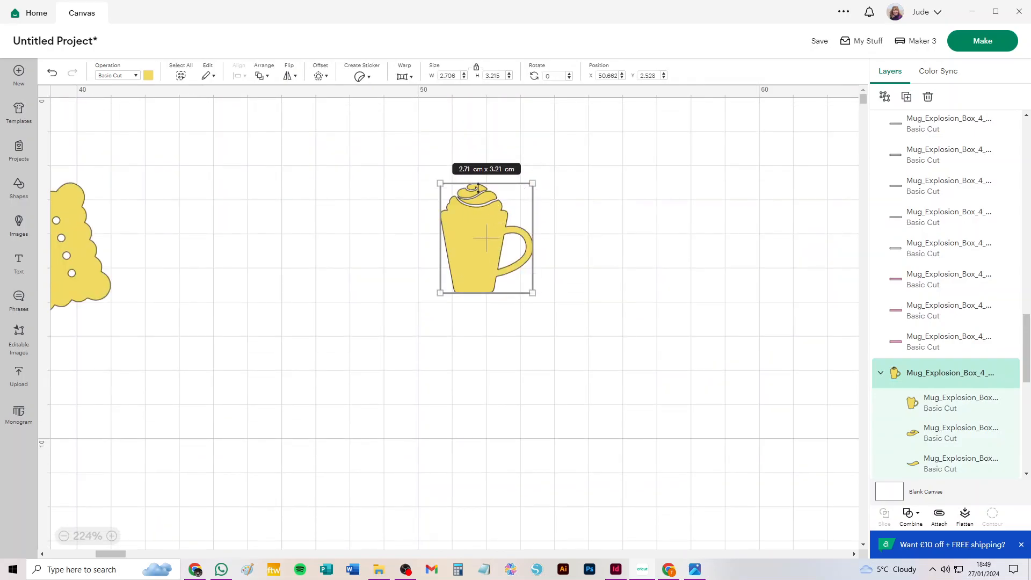
pyautogui.click(939, 517)
pyautogui.scroll(-4, 329, 278)
pyautogui.scroll(-4, 328, 278)
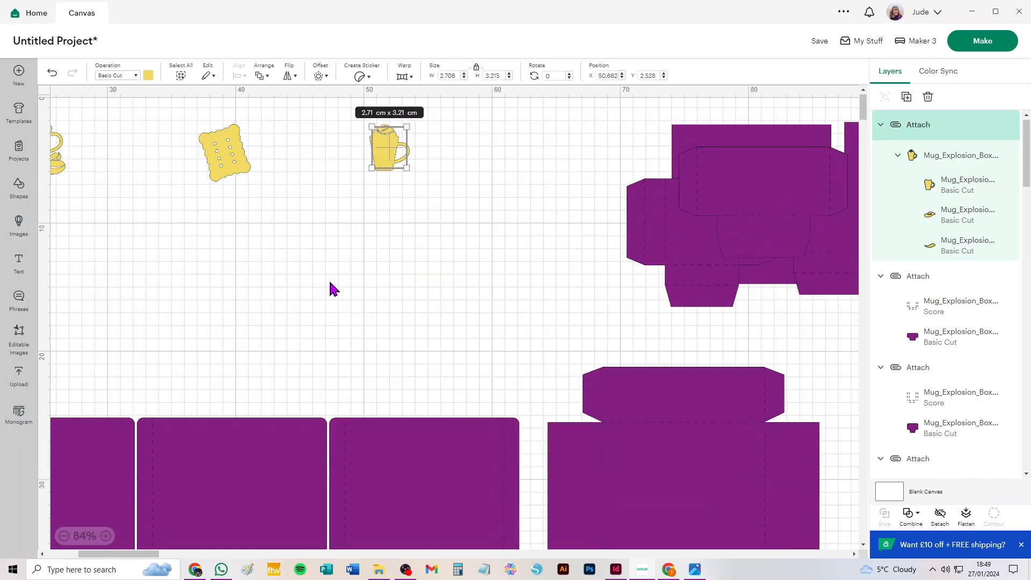
pyautogui.moveTo(238, 137); pyautogui.dragTo(290, 140)
# - Attach the parts of the coffee mug symbol and move it and the tea mug symbol closer to the biscuit symbol
pyautogui.moveTo(163, 164); pyautogui.dragTo(90, 110)
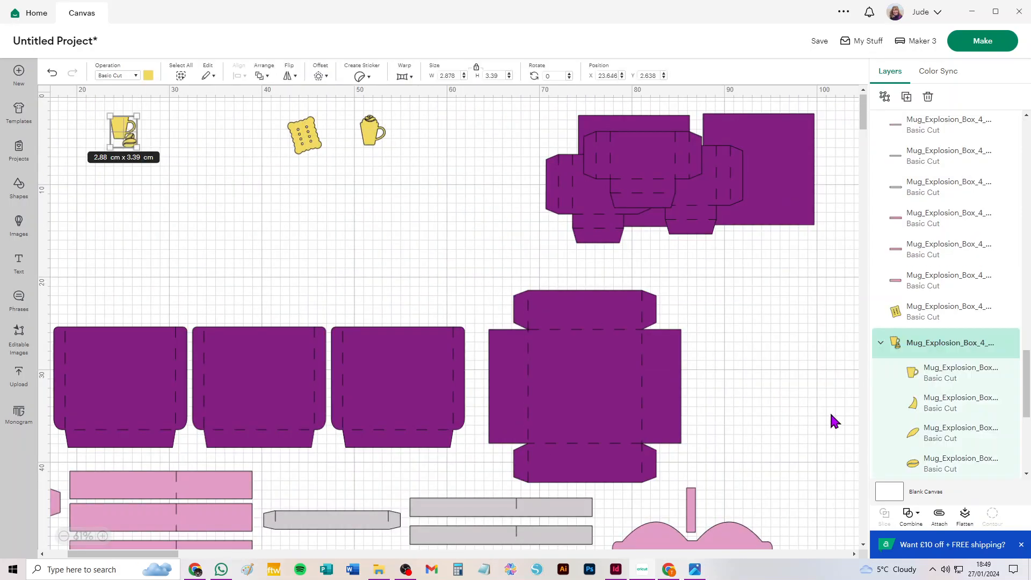
pyautogui.click(939, 516)
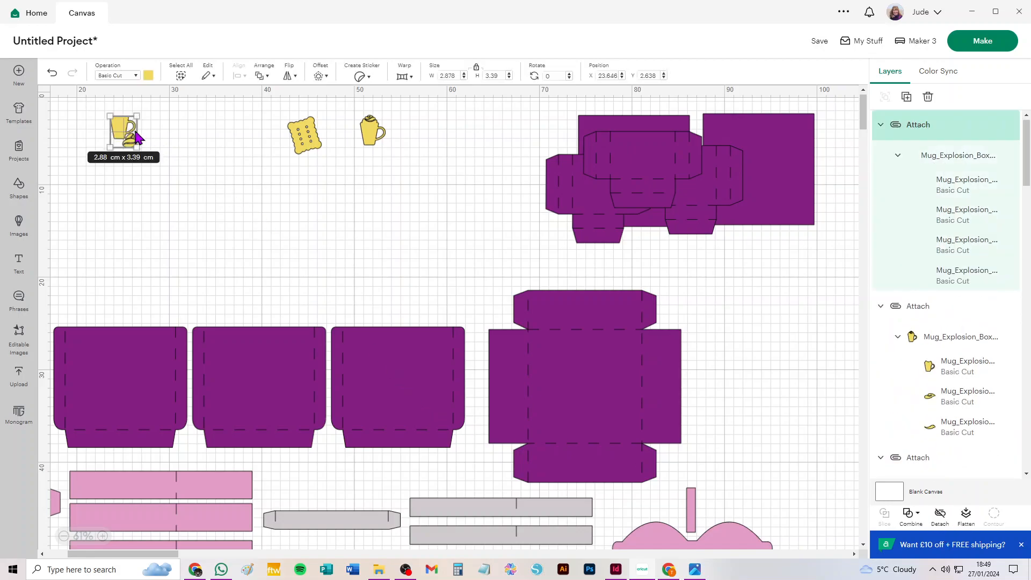
pyautogui.moveTo(129, 134); pyautogui.dragTo(211, 138)
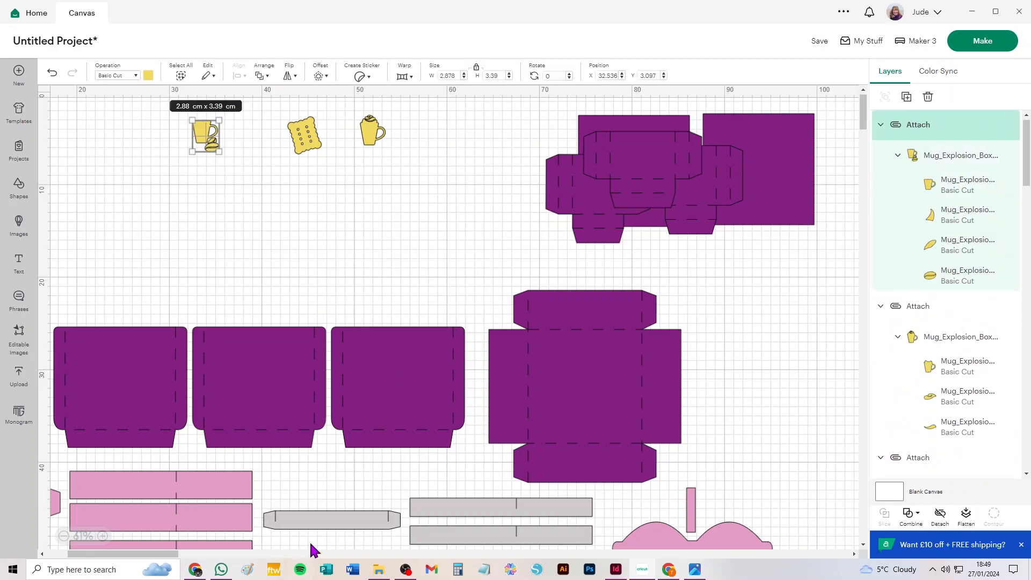
pyautogui.moveTo(83, 217); pyautogui.dragTo(324, 242)
pyautogui.moveTo(137, 139); pyautogui.dragTo(309, 134)
# - Attach the score lines to the V-cut pocket, each of the four box panels and the lid piece
pyautogui.moveTo(204, 268); pyautogui.dragTo(41, 123)
pyautogui.click(939, 514)
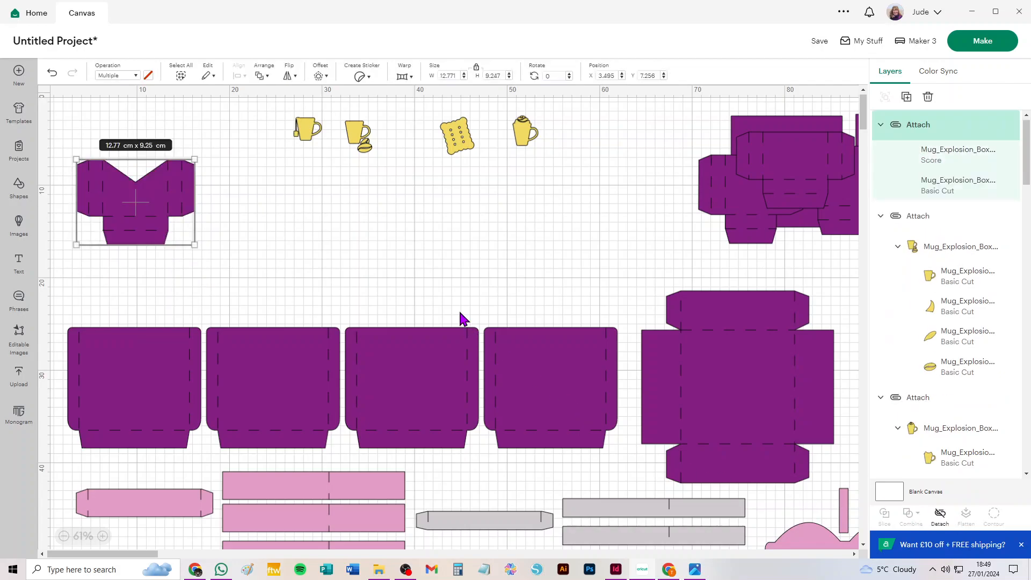
pyautogui.scroll(-3, 463, 319)
pyautogui.moveTo(58, 240); pyautogui.dragTo(152, 360)
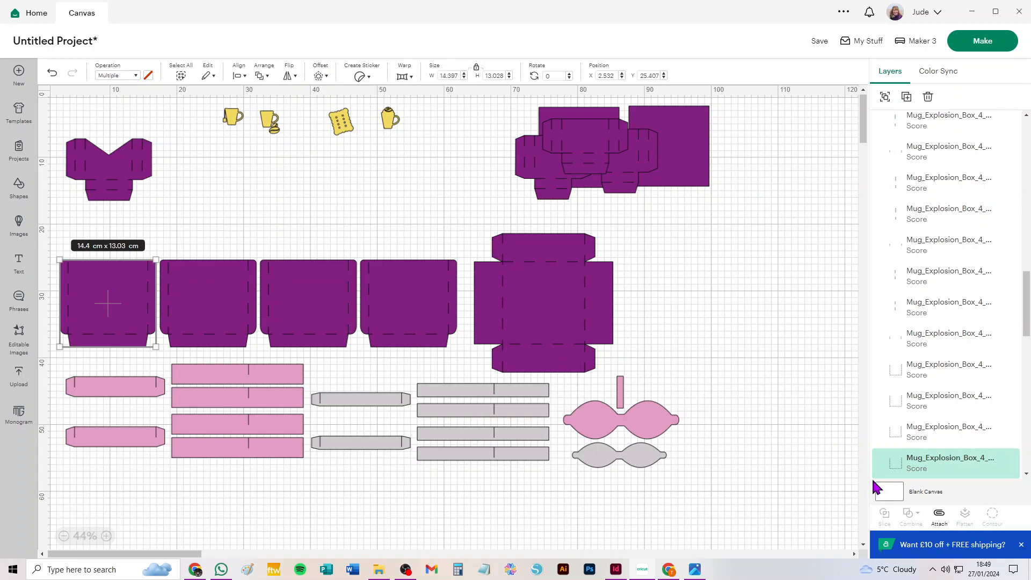
pyautogui.click(939, 514)
pyautogui.moveTo(164, 237); pyautogui.dragTo(248, 356)
pyautogui.moveTo(265, 228); pyautogui.dragTo(331, 352)
pyautogui.moveTo(377, 232); pyautogui.dragTo(430, 364)
pyautogui.moveTo(473, 209); pyautogui.dragTo(544, 310)
pyautogui.hotkey('ctrl', 'alt', 'a')
pyautogui.click(658, 271)
# - Move the attached box panels and lid piece up the canvas, and shift the curved pink and grey pieces away from the strips
pyautogui.moveTo(666, 258); pyautogui.dragTo(60, 336)
pyautogui.moveTo(198, 321); pyautogui.dragTo(448, 249)
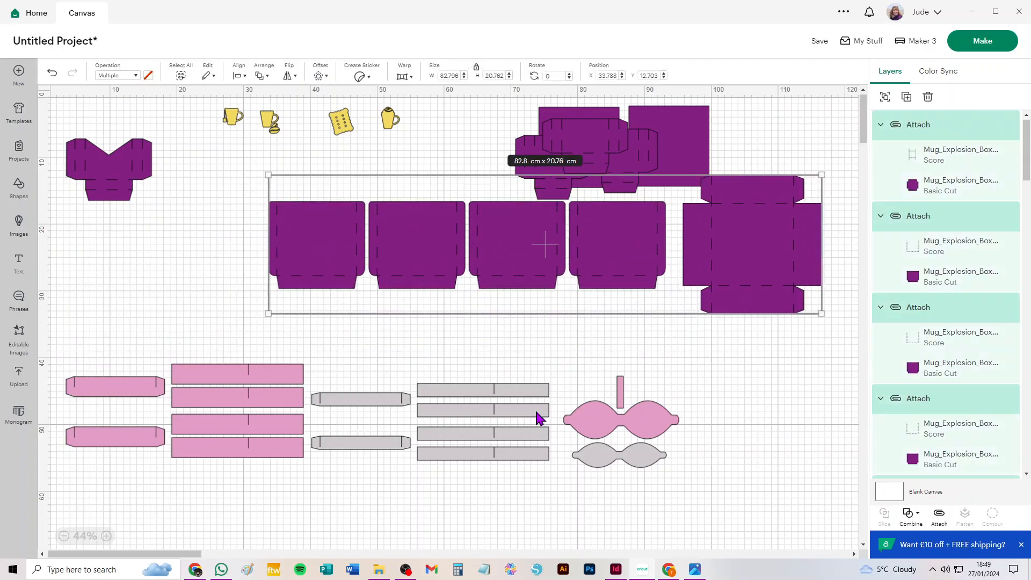
pyautogui.moveTo(686, 368); pyautogui.dragTo(725, 419)
# - Attach the score lines to each of the four long grey strips and the two grey tabbed strips
pyautogui.moveTo(565, 358); pyautogui.dragTo(449, 401)
pyautogui.hotkey('ctrl', 'alt', 'a')
pyautogui.moveTo(567, 403); pyautogui.dragTo(453, 418)
pyautogui.hotkey('ctrl', 'alt', 'a')
pyautogui.moveTo(563, 425); pyautogui.dragTo(462, 444)
pyautogui.hotkey('ctrl', 'alt', 'a')
pyautogui.moveTo(572, 448); pyautogui.dragTo(469, 462)
pyautogui.hotkey('ctrl', 'alt', 'a')
pyautogui.moveTo(377, 459); pyautogui.dragTo(317, 429)
pyautogui.hotkey('ctrl', 'alt', 'a')
pyautogui.moveTo(315, 391); pyautogui.dragTo(329, 417)
pyautogui.hotkey('ctrl', 'alt', 'a')
# - Attach the score lines to the long pink strips and the pink tabbed strips, moving finished long strips up out of the way
pyautogui.moveTo(210, 344); pyautogui.dragTo(239, 330)
pyautogui.hotkey('ctrl', 'alt', 'a')
pyautogui.moveTo(233, 377); pyautogui.dragTo(257, 329)
pyautogui.press('Delete')
pyautogui.moveTo(235, 399); pyautogui.dragTo(269, 472)
pyautogui.click(276, 430)
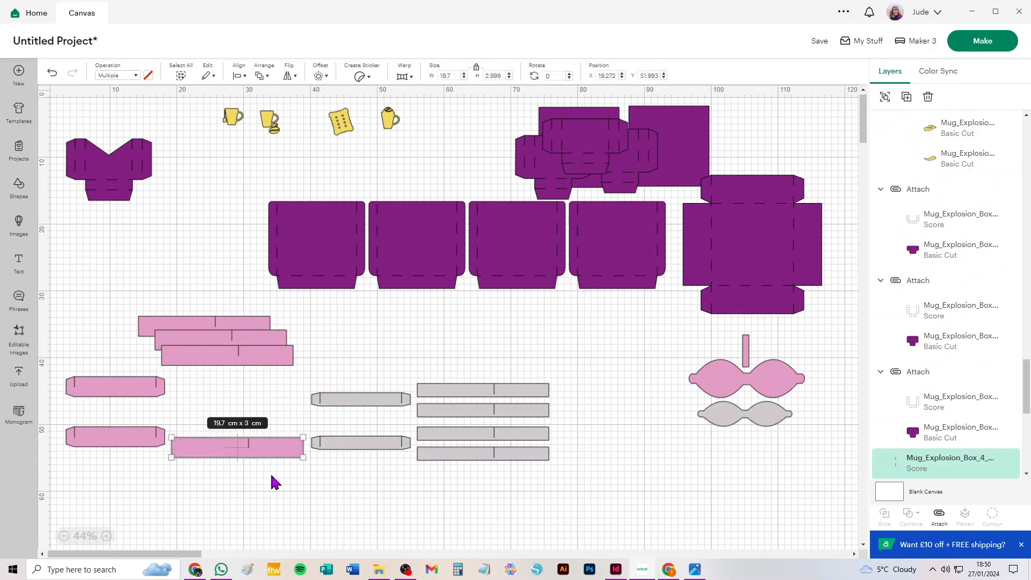
pyautogui.moveTo(76, 356); pyautogui.dragTo(125, 464)
pyautogui.hotkey('ctrl', 'alt', 'a')
pyautogui.hotkey('ctrl', 'alt', 'a')
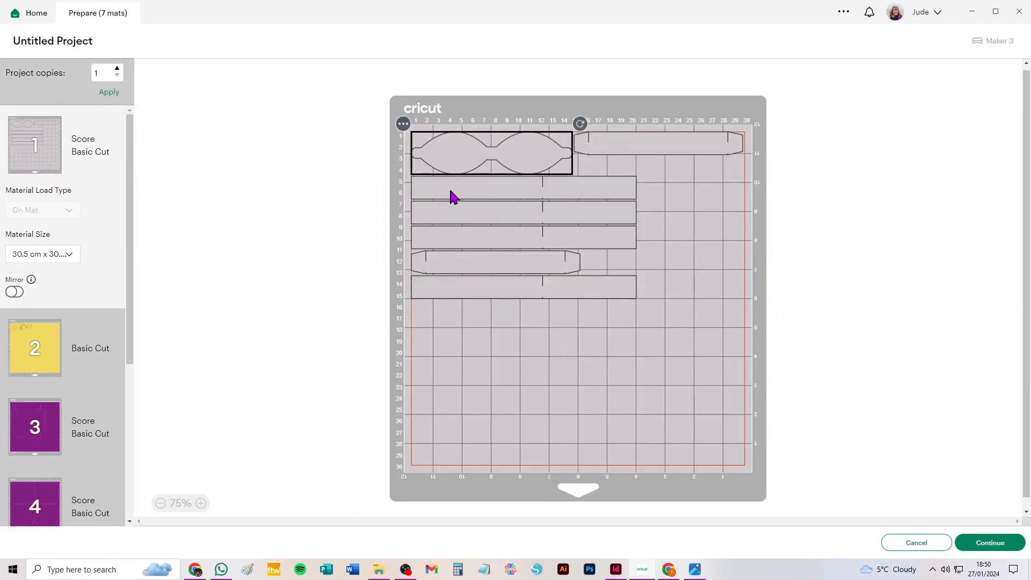
# - Set the grey mat's material size to 21 cm x 29.7 cm and check the yellow mat's layout
pyautogui.click(54, 257)
pyautogui.click(60, 306)
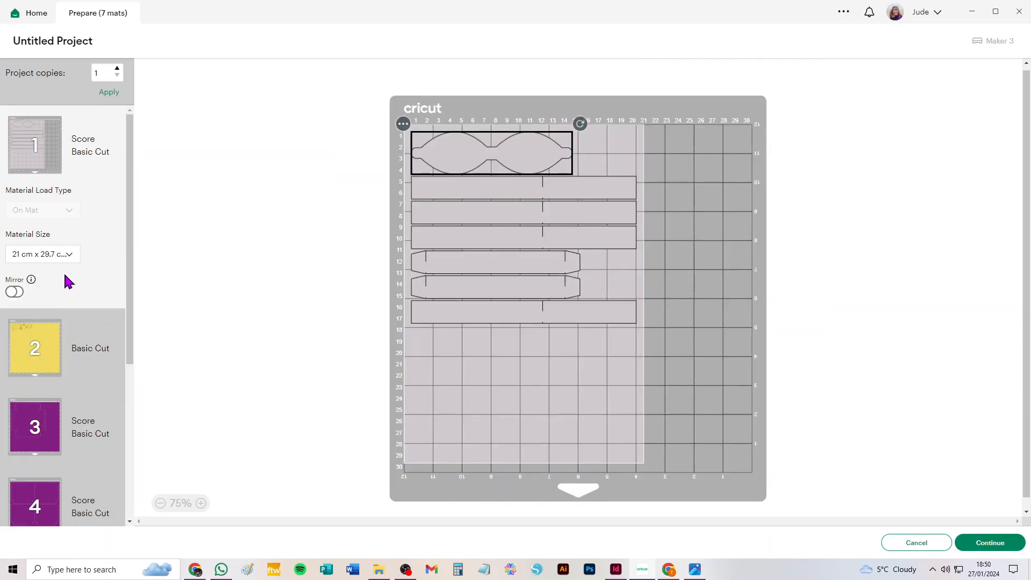
pyautogui.click(46, 341)
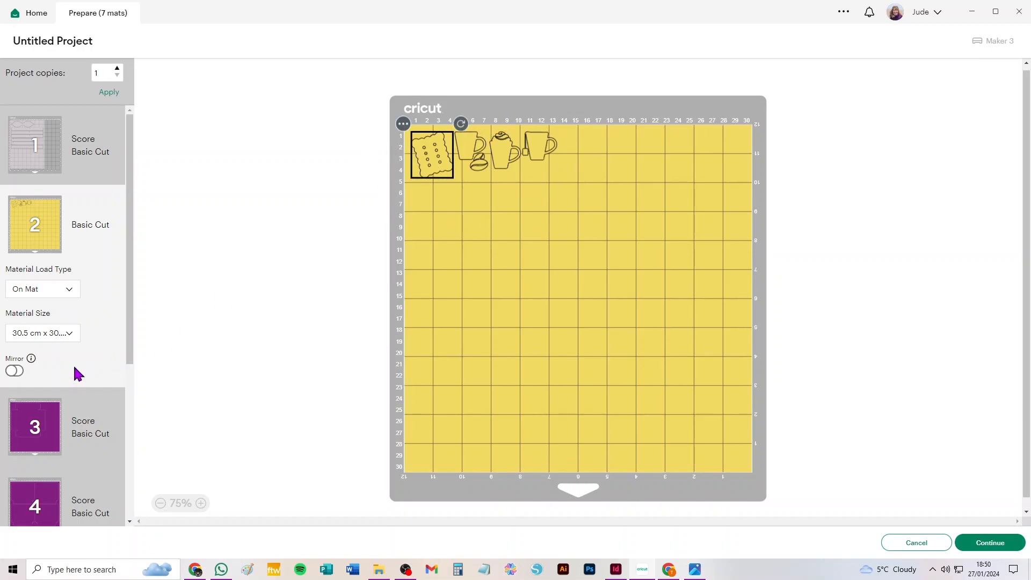
# - Move the V-cut pocket from mat 6 to purple mat 3, which holds the lid piece
pyautogui.scroll(-3, 76, 373)
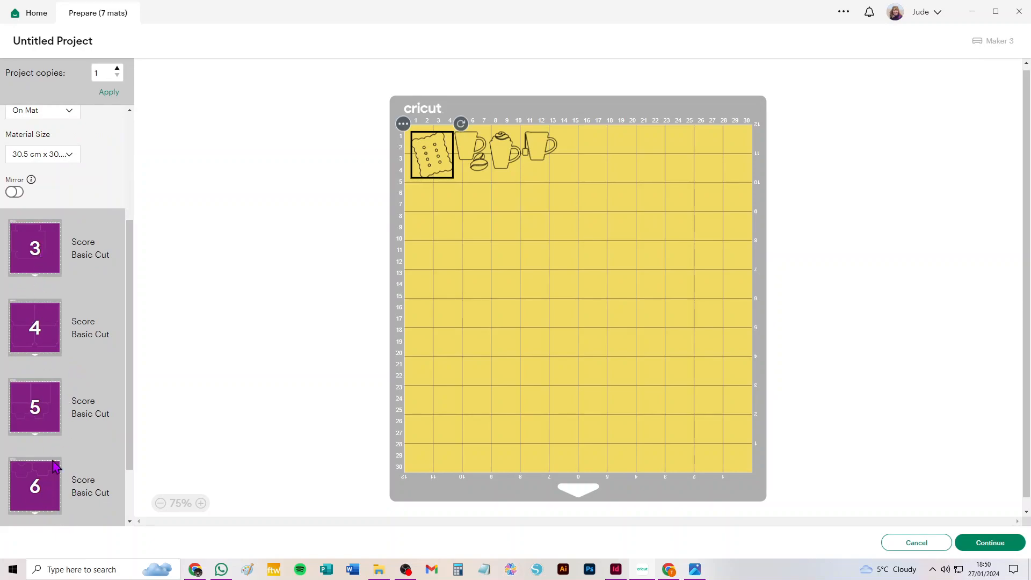
pyautogui.moveTo(129, 234); pyautogui.dragTo(127, 255)
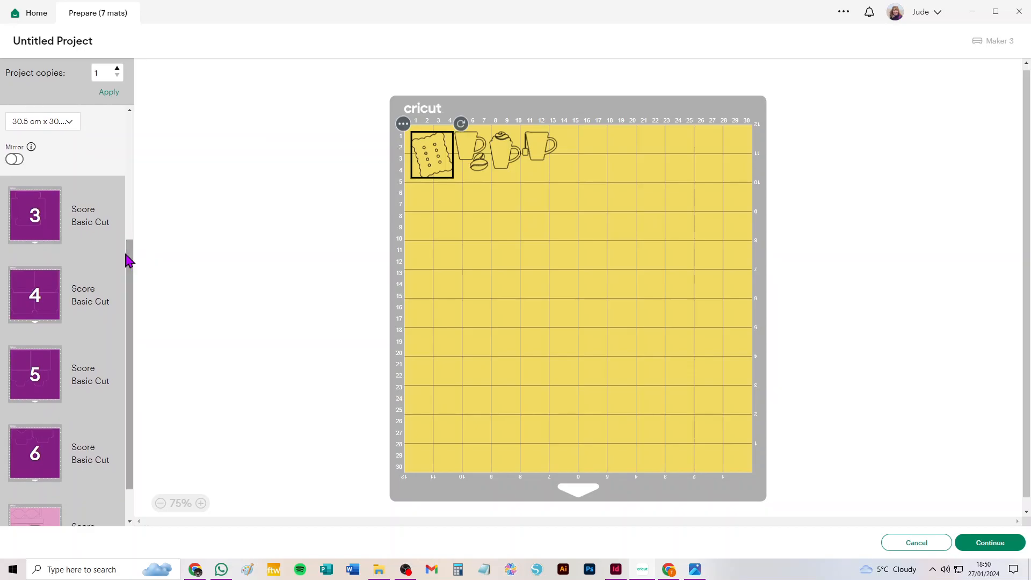
pyautogui.click(33, 447)
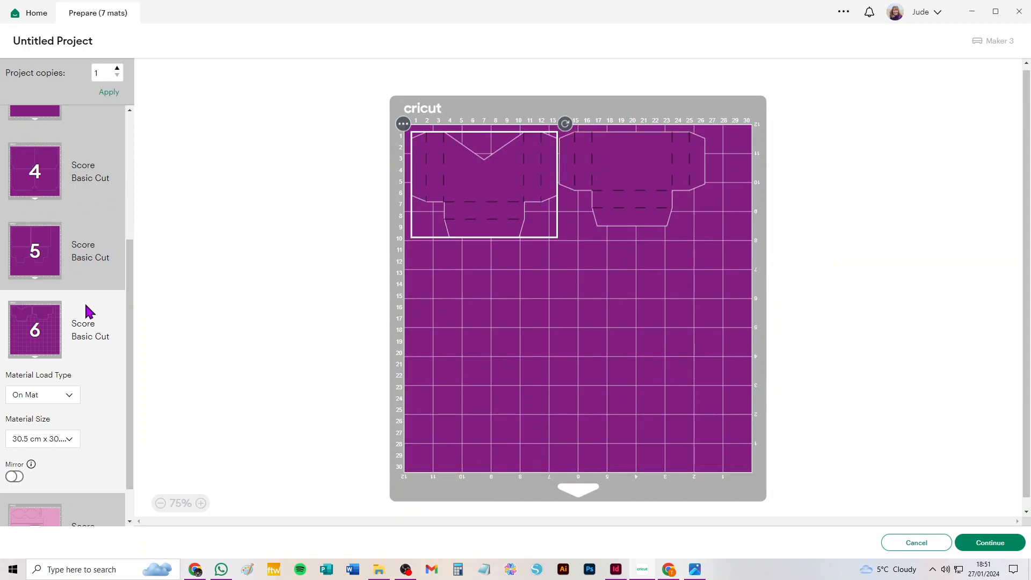
pyautogui.click(403, 124)
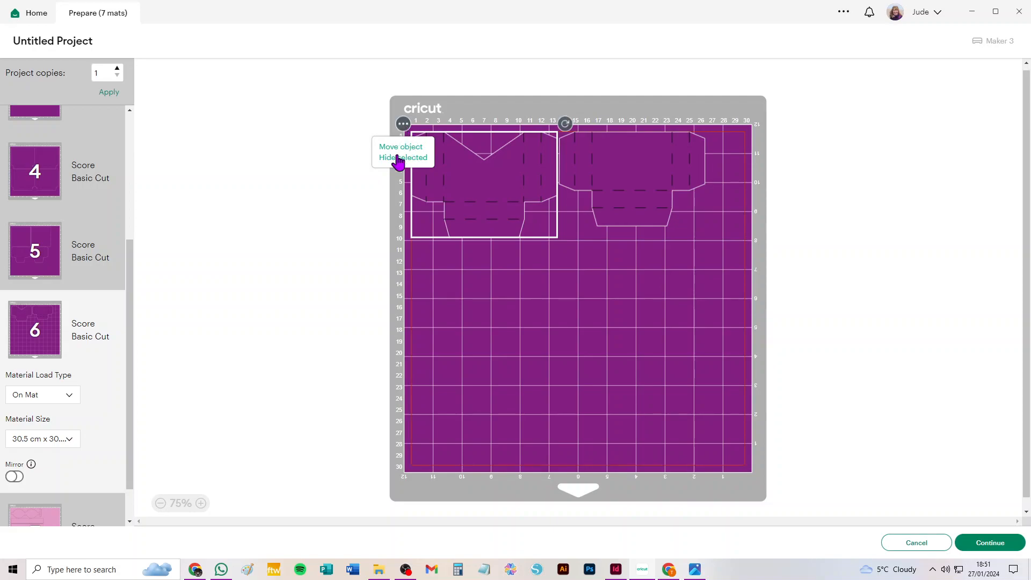
pyautogui.click(397, 149)
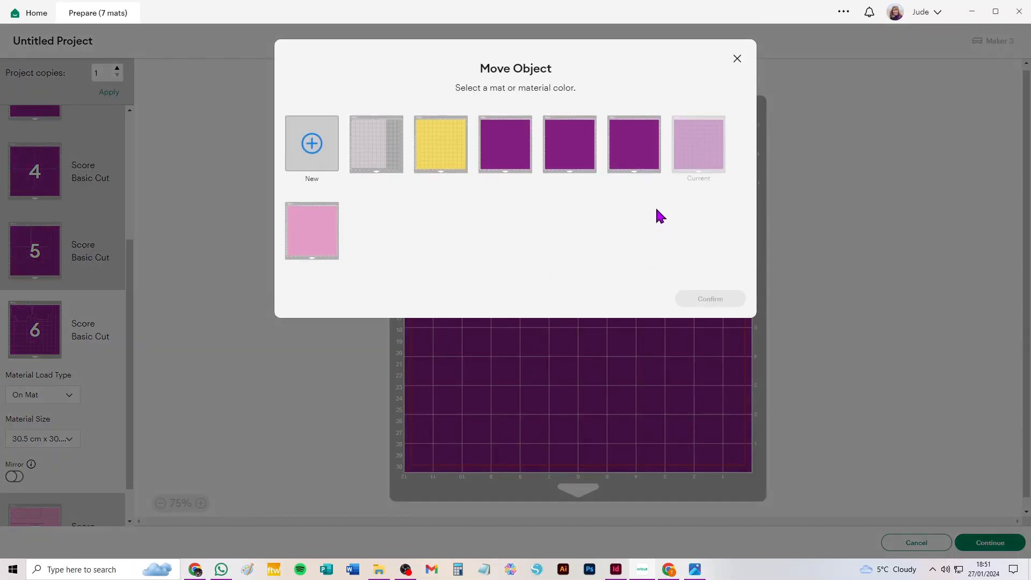
pyautogui.click(499, 166)
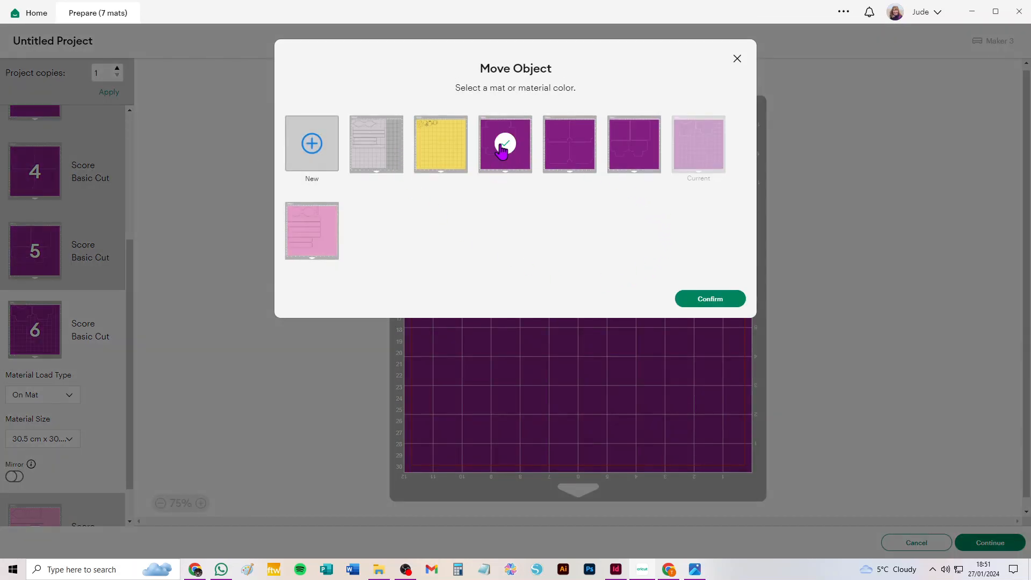
pyautogui.click(711, 301)
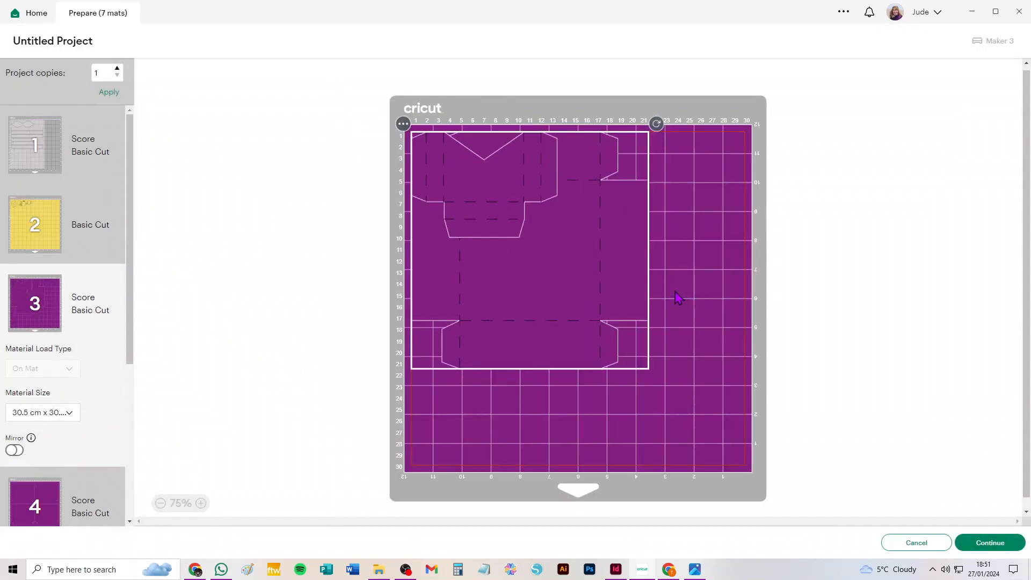
# - Try to fit the V-cut pocket sideways in the lower-right corner of mat 3, beside the lid piece
pyautogui.moveTo(475, 178); pyautogui.dragTo(727, 411)
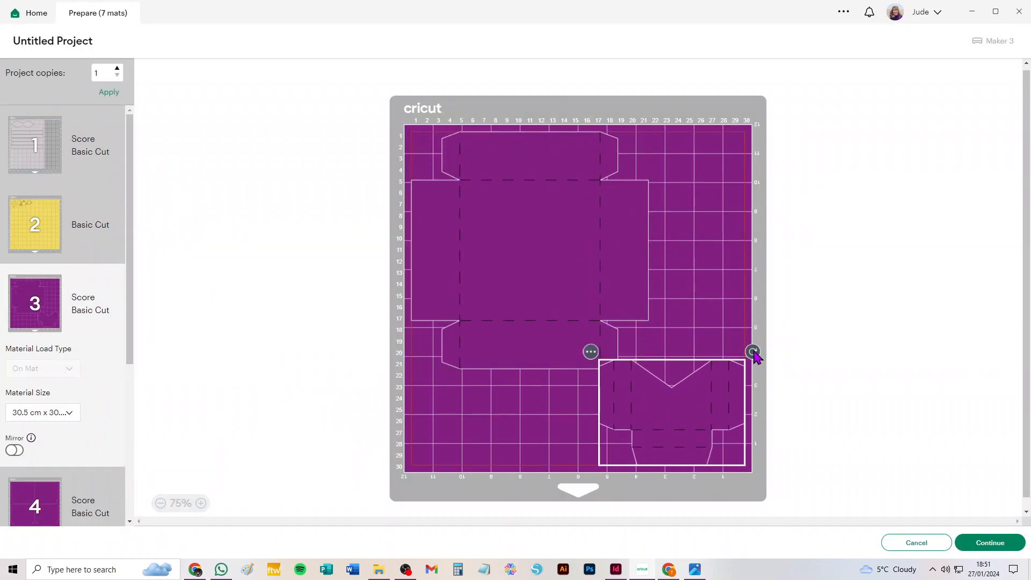
pyautogui.moveTo(752, 351); pyautogui.dragTo(617, 351)
pyautogui.moveTo(720, 427); pyautogui.dragTo(750, 420)
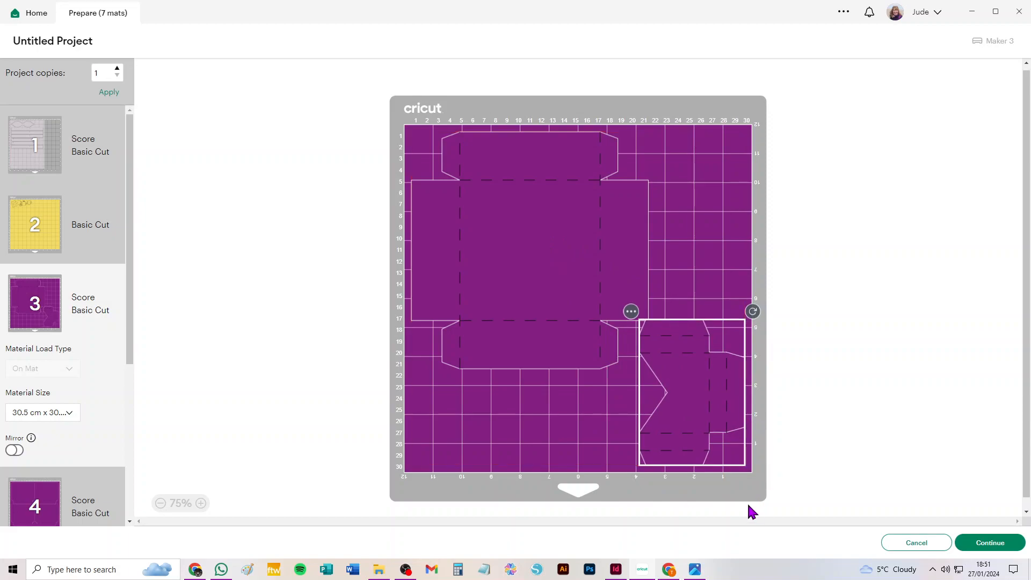
pyautogui.click(676, 307)
pyautogui.click(681, 335)
pyautogui.moveTo(647, 365); pyautogui.dragTo(647, 362)
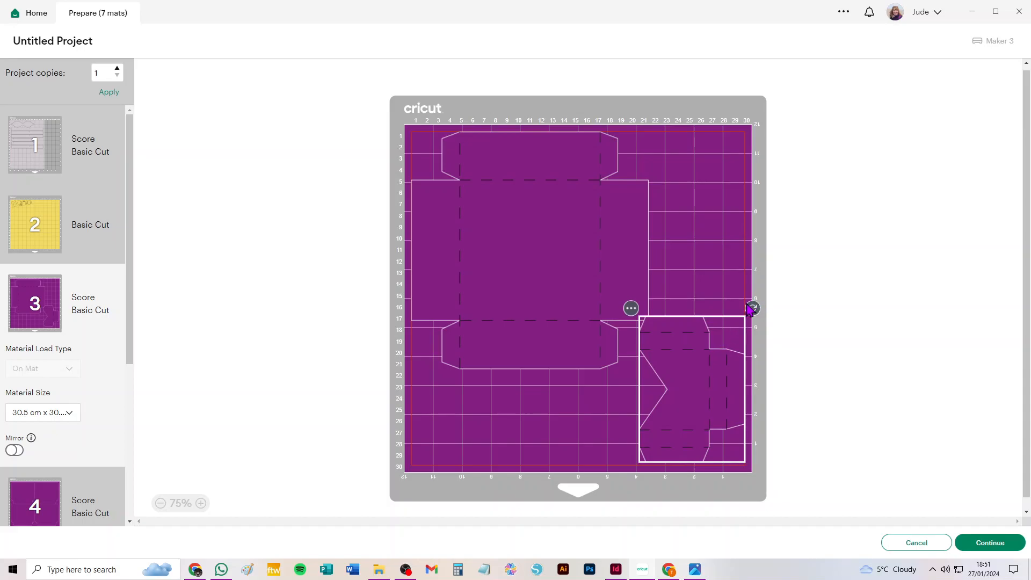
# - Move the V-cut pocket from mat 3 to mat 5, with the two plain squares and two pockets
pyautogui.click(631, 308)
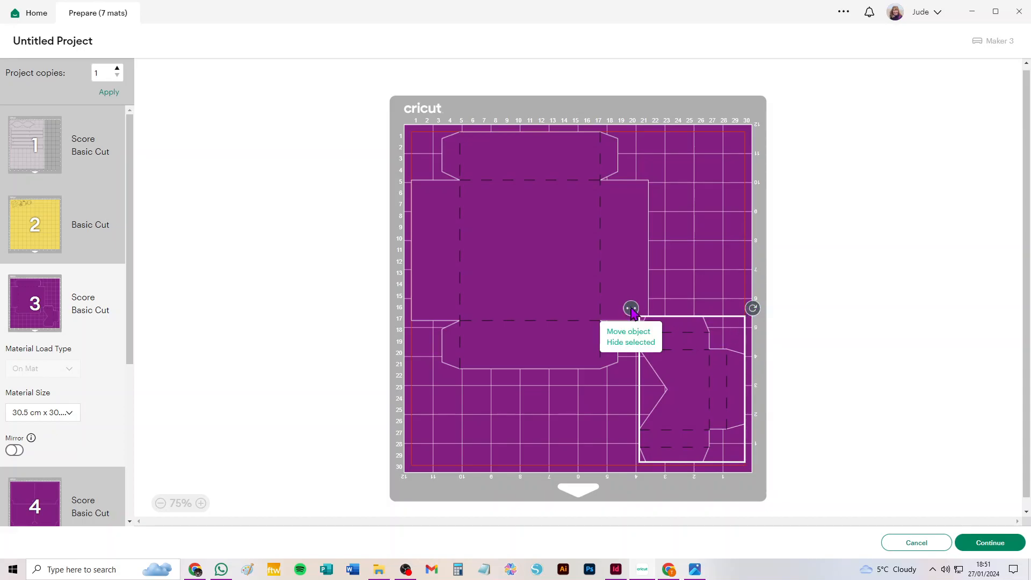
pyautogui.click(628, 332)
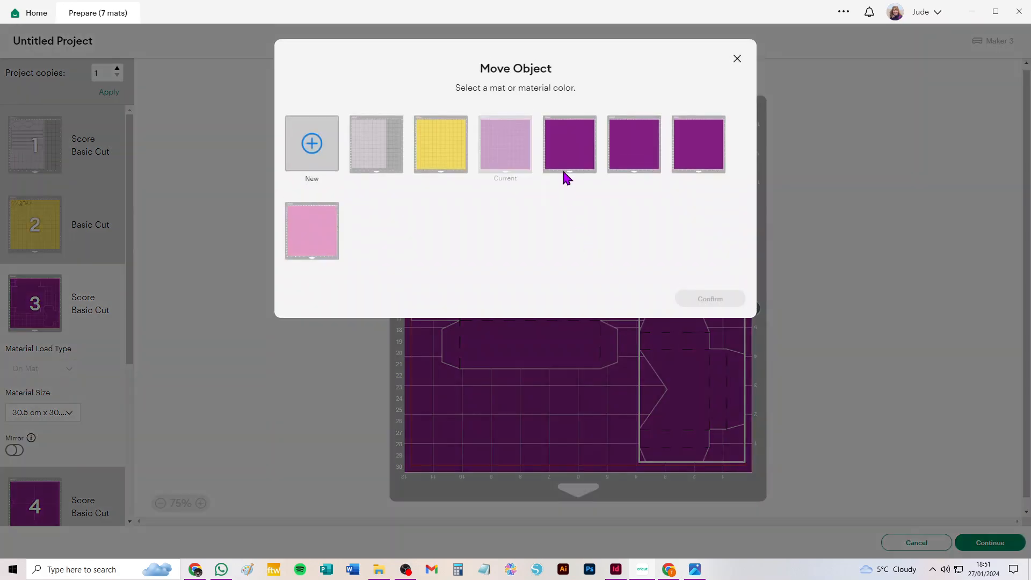
pyautogui.click(632, 148)
pyautogui.click(692, 300)
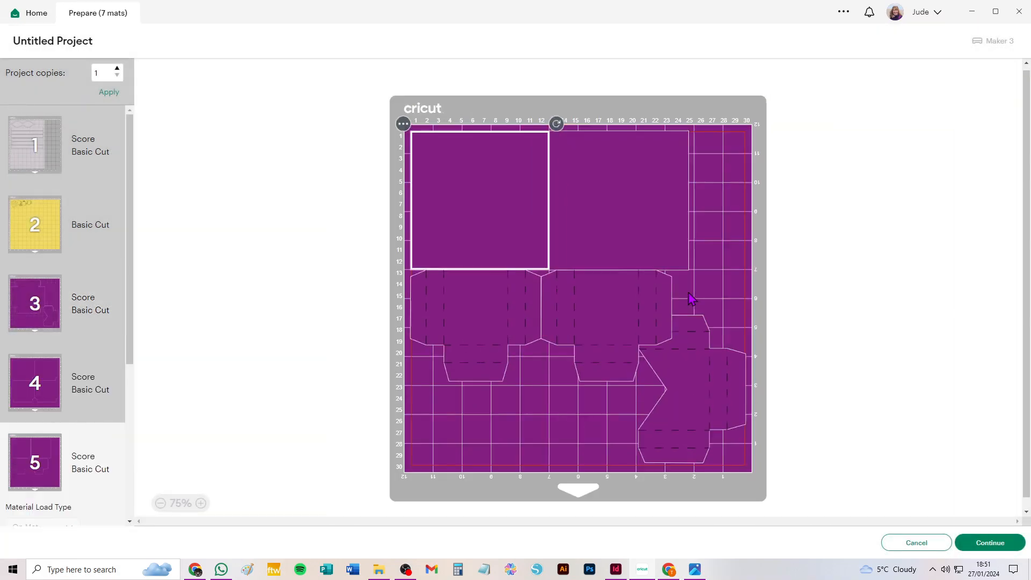
# - Turn the V-cut pocket upside down at the bottom centre of mat 5 and spread the other two pockets apart around it
pyautogui.click(744, 394)
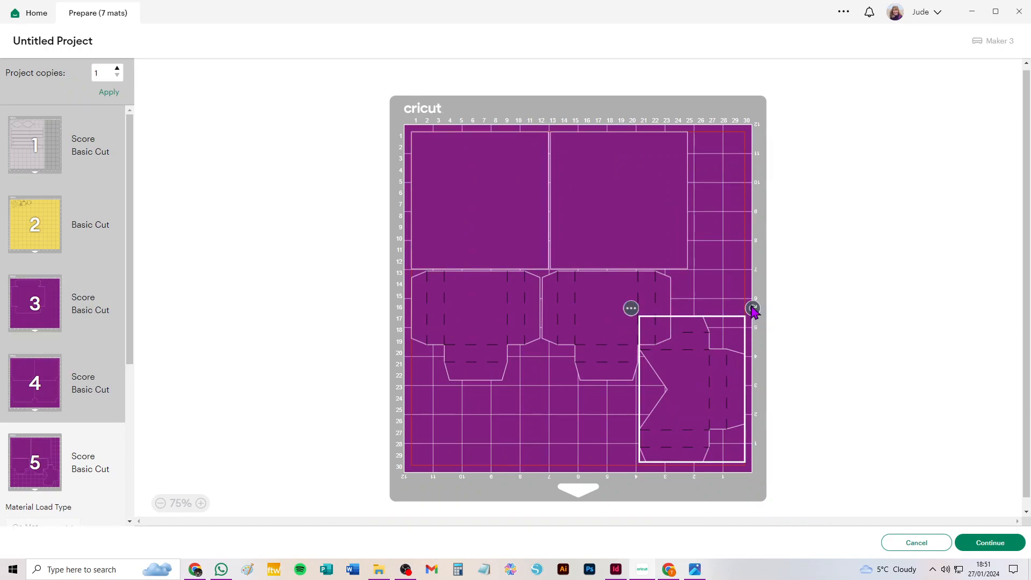
pyautogui.moveTo(752, 310); pyautogui.dragTo(643, 369)
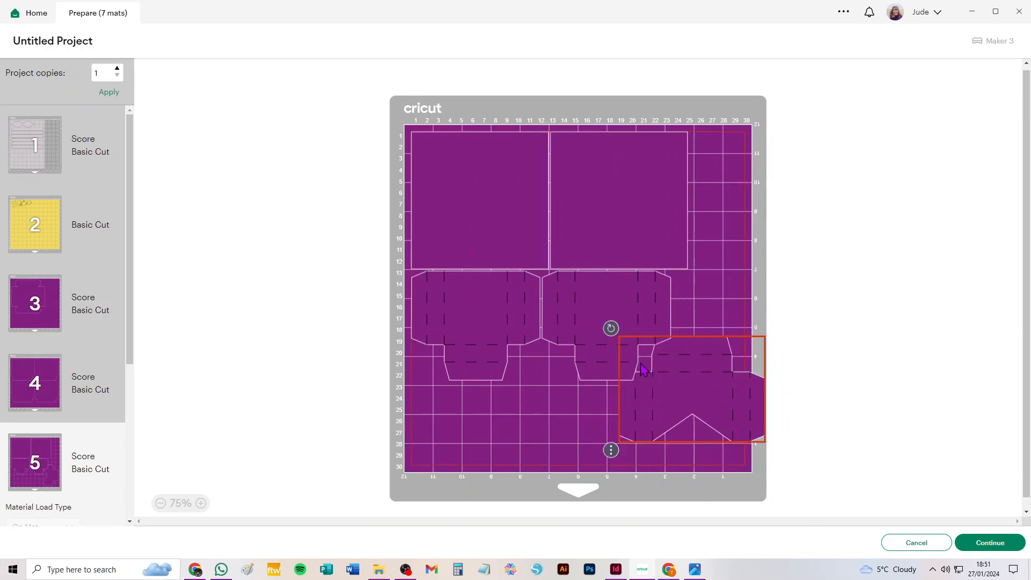
pyautogui.moveTo(624, 299); pyautogui.dragTo(706, 303)
pyautogui.moveTo(708, 417); pyautogui.dragTo(612, 451)
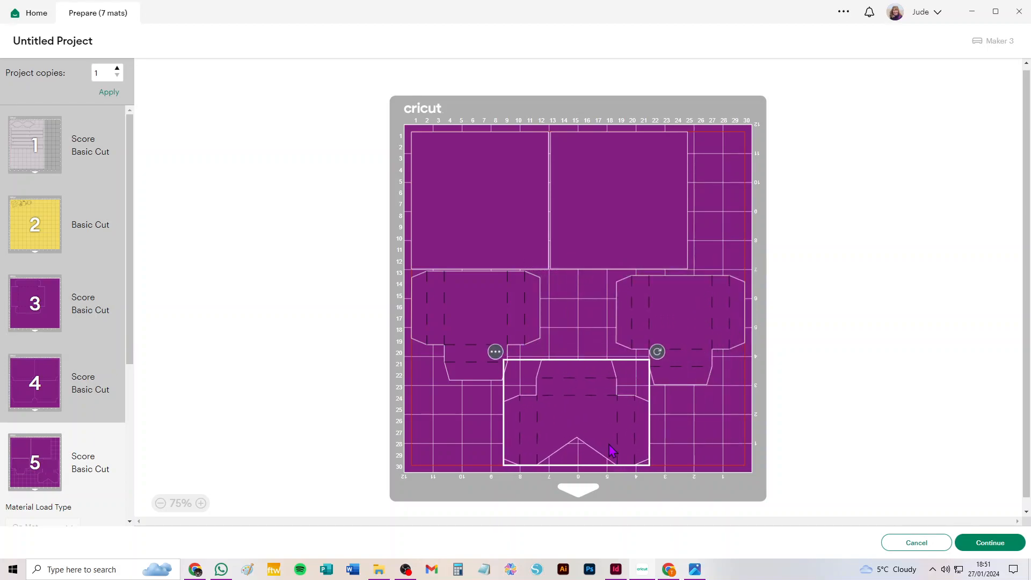
pyautogui.moveTo(504, 308); pyautogui.dragTo(507, 317)
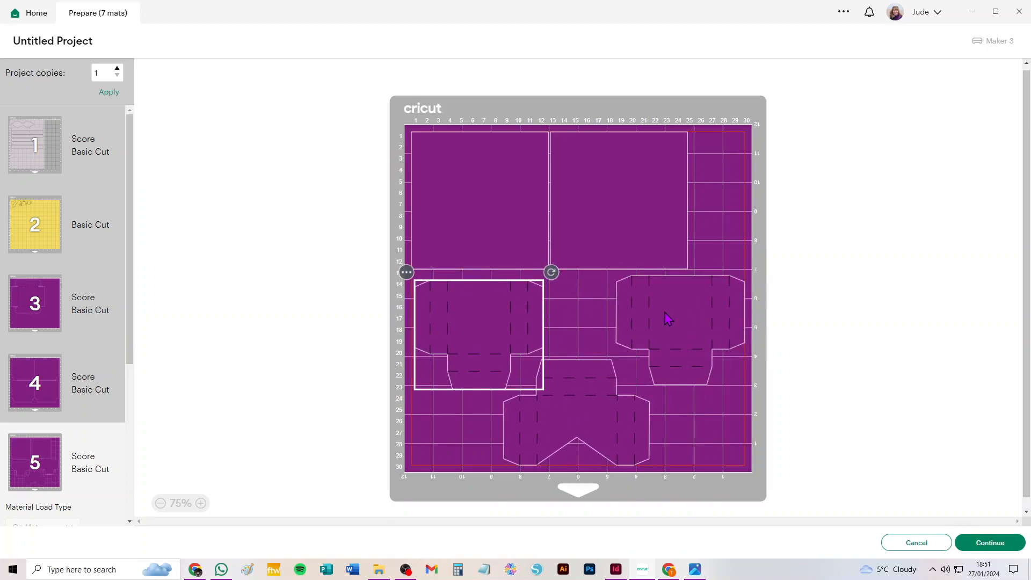
pyautogui.moveTo(666, 318); pyautogui.dragTo(656, 318)
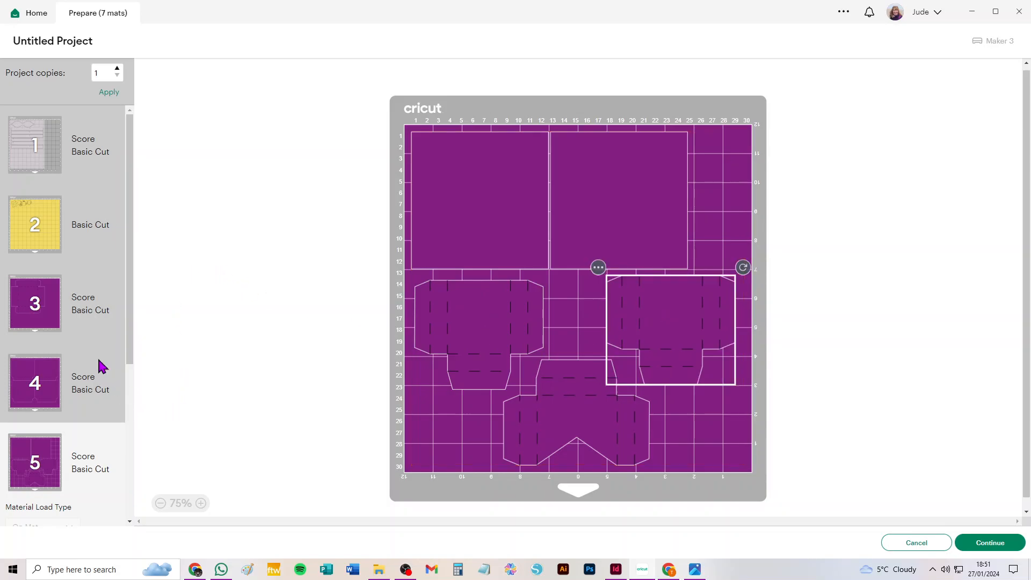
# - Check mats 3 and 4, and move the remaining pocket from mat 6 to mat 3
pyautogui.click(31, 300)
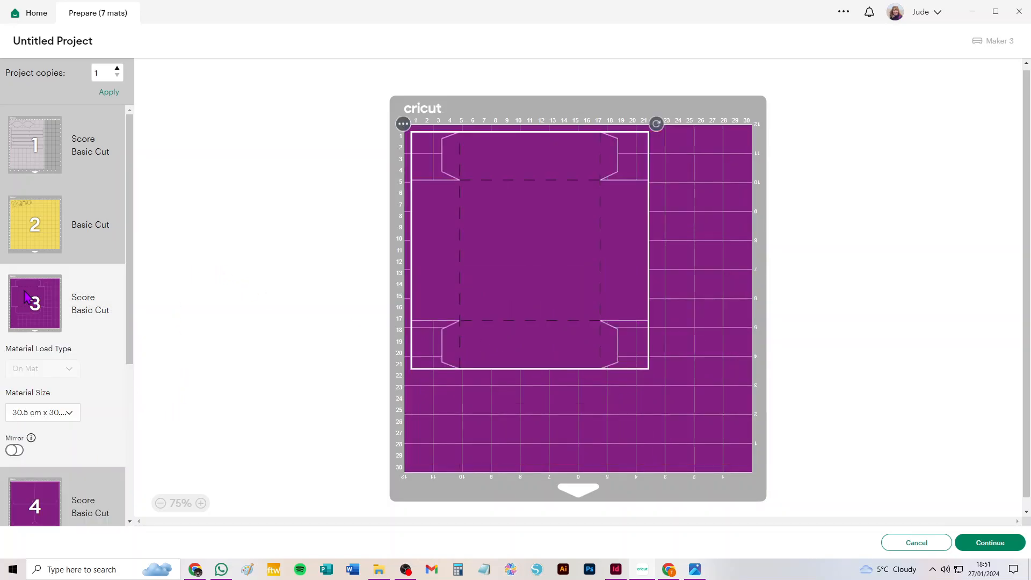
pyautogui.click(48, 507)
pyautogui.scroll(-4, 48, 433)
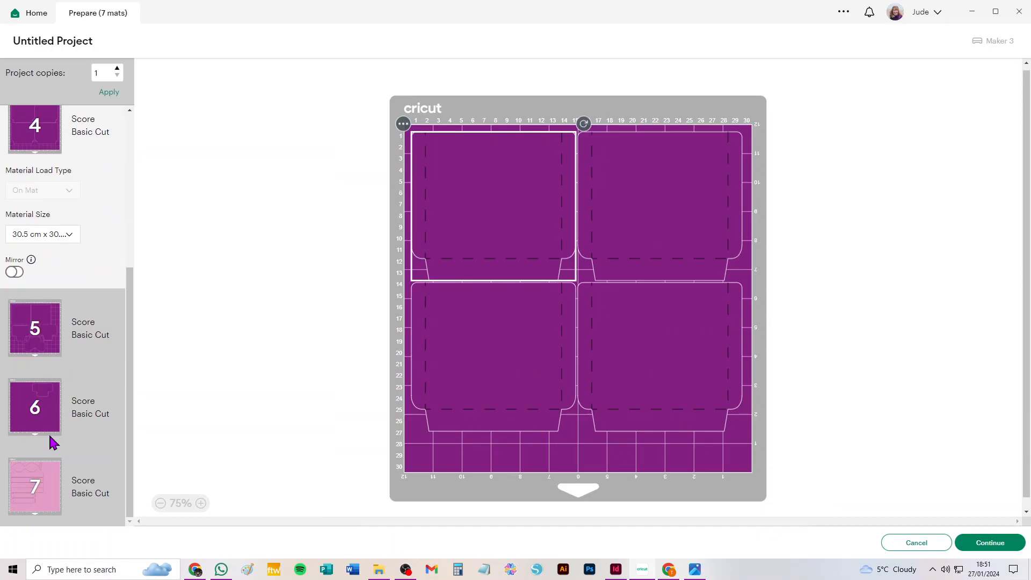
pyautogui.click(47, 408)
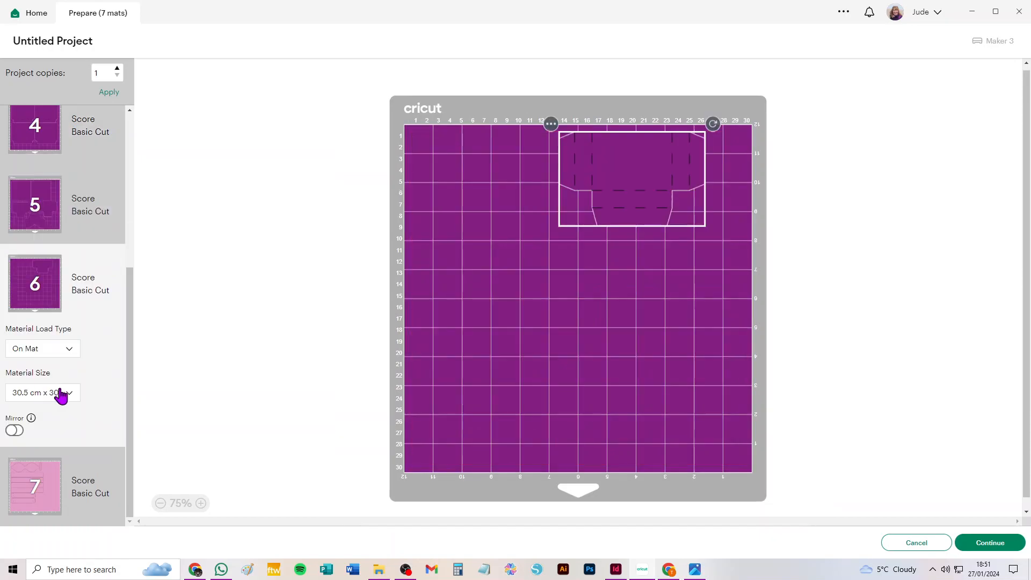
pyautogui.click(551, 124)
pyautogui.click(542, 147)
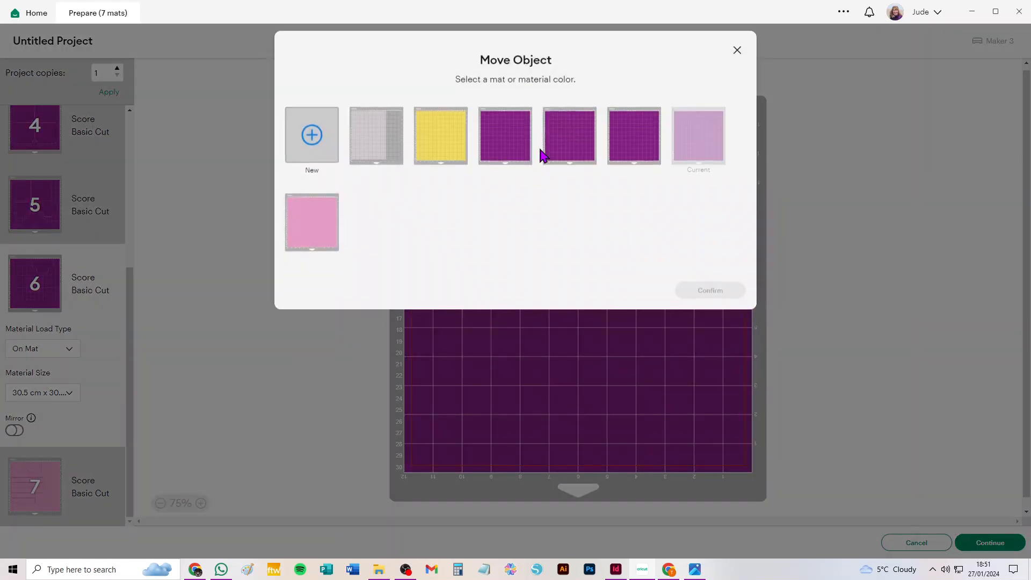
pyautogui.click(496, 165)
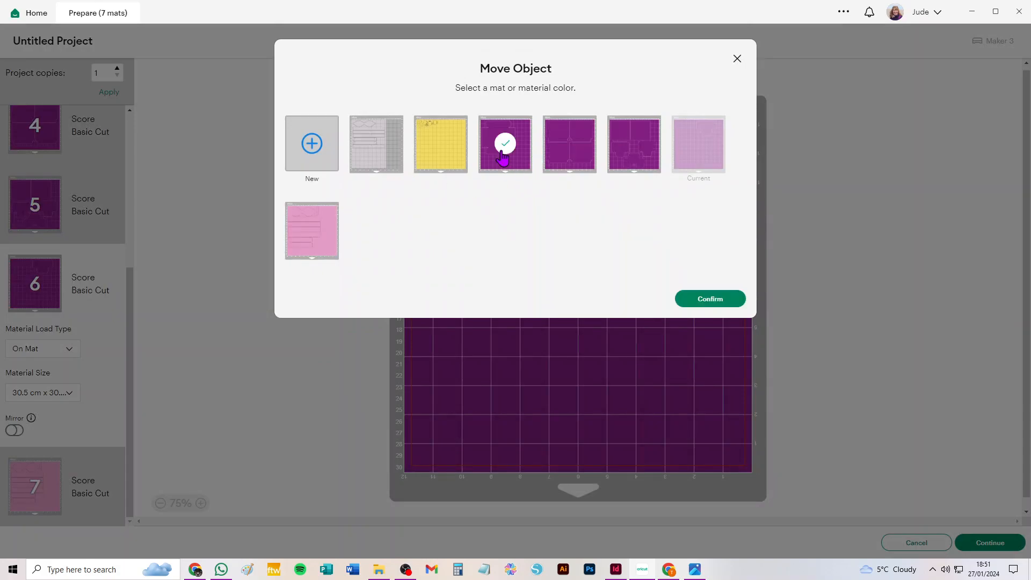
pyautogui.click(710, 302)
# - Rotate the pocket sideways and fit it into the lower-right corner of mat 3, clear of the lid piece
pyautogui.moveTo(629, 183); pyautogui.dragTo(669, 341)
pyautogui.moveTo(752, 281); pyautogui.dragTo(701, 379)
pyautogui.moveTo(682, 322); pyautogui.dragTo(716, 401)
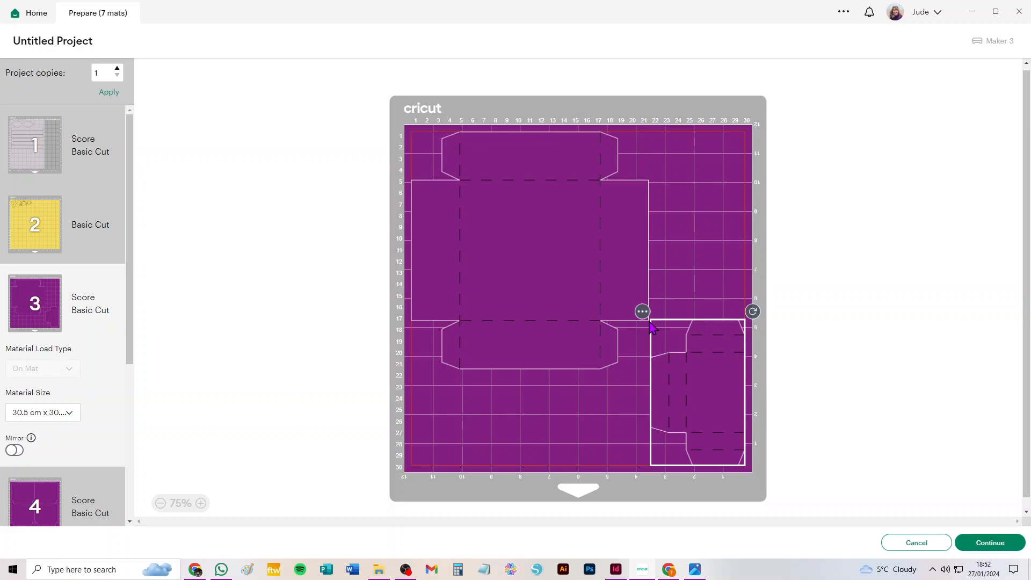
pyautogui.moveTo(727, 393)
pyautogui.mouseDown()
pyautogui.moveTo(714, 405)
pyautogui.moveTo(743, 402)
pyautogui.mouseUp()
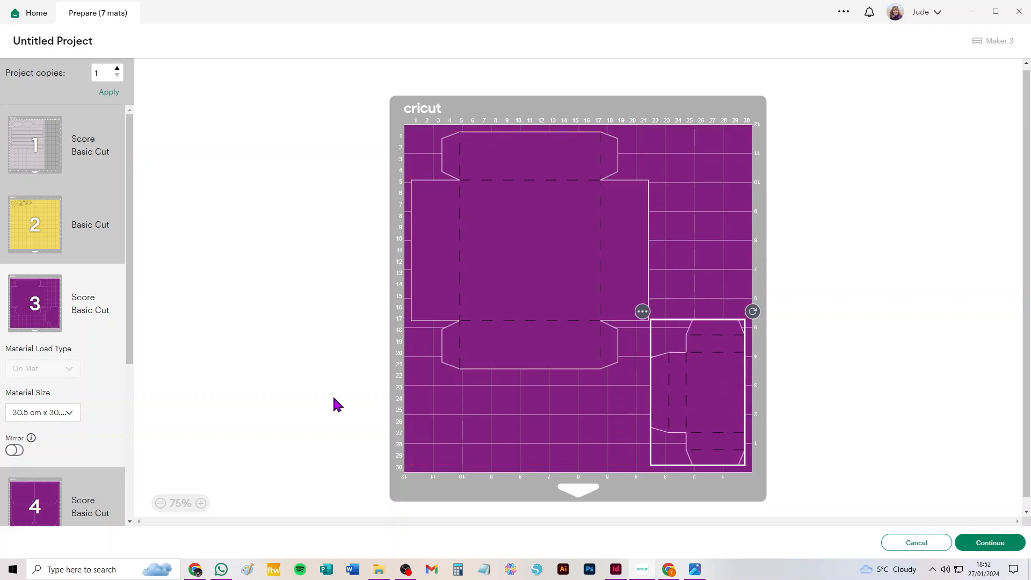
# - Open mat 7, which holds the pink ribbon strips and bow pieces
pyautogui.scroll(-3, 78, 380)
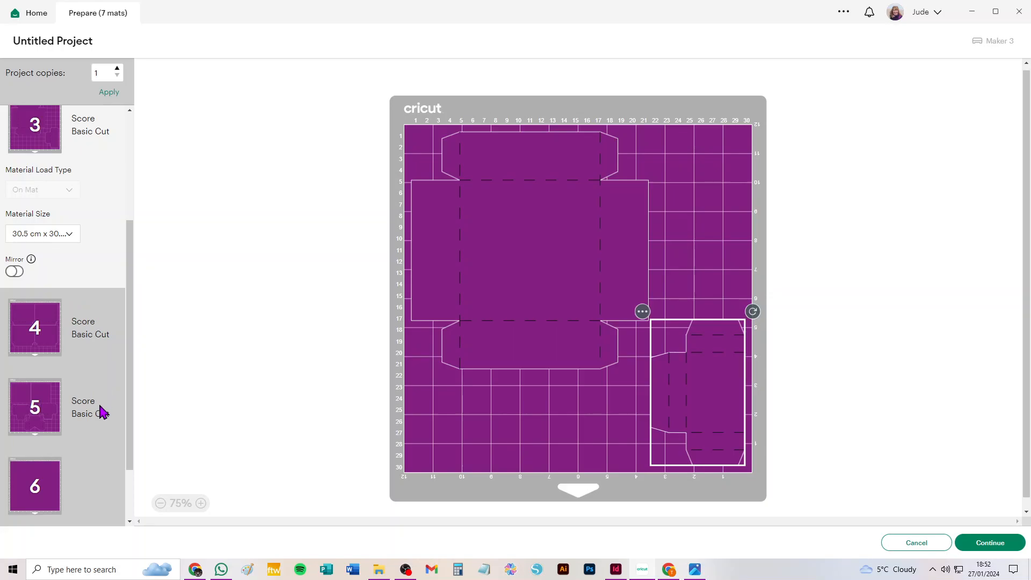
pyautogui.scroll(-2, 79, 384)
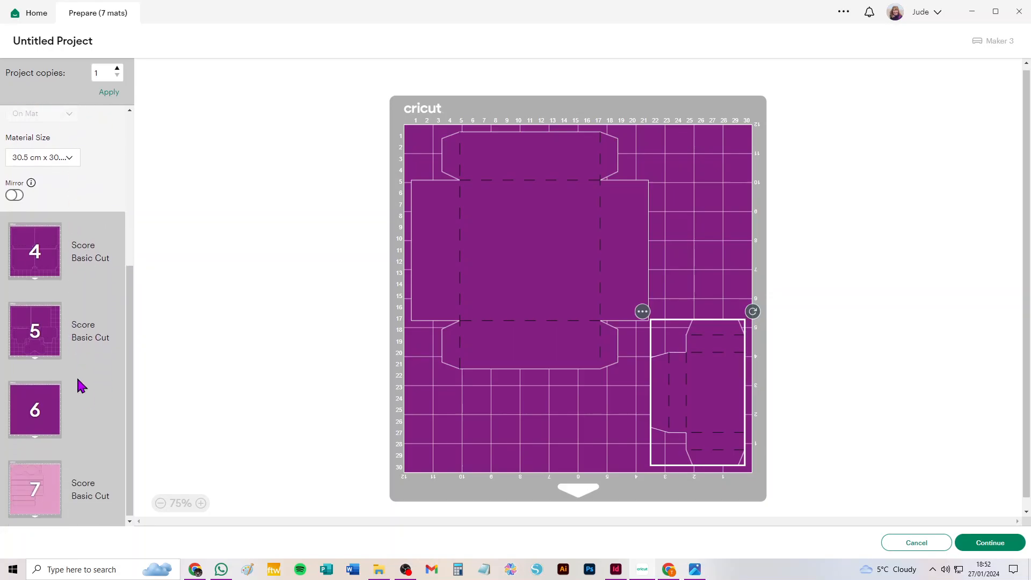
pyautogui.click(25, 475)
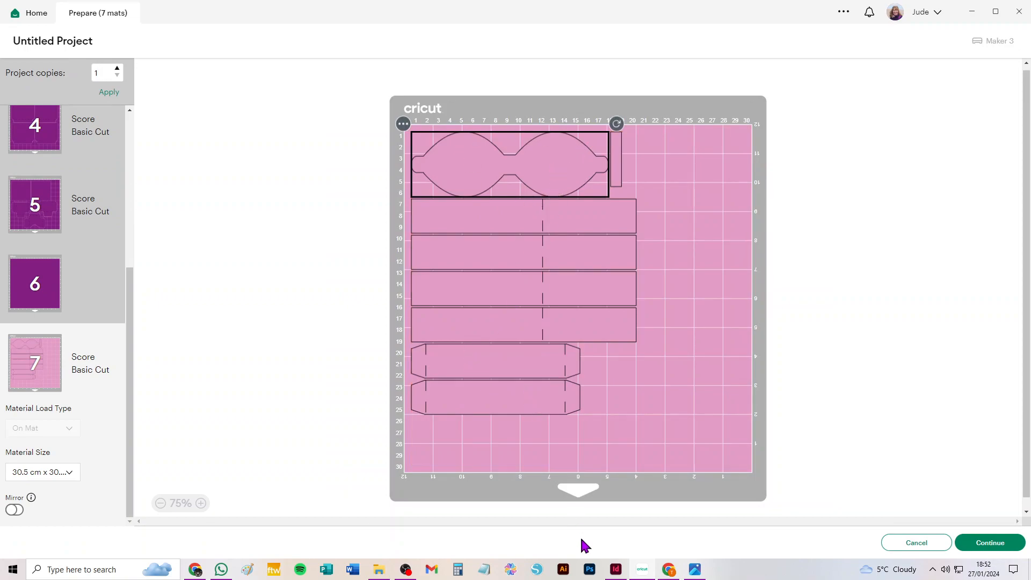
# - Switch to the photo viewer, browse the finished box pictures up to the ribbon and bow in 8.jpg, and return to Cricut Design Space
pyautogui.click(694, 570)
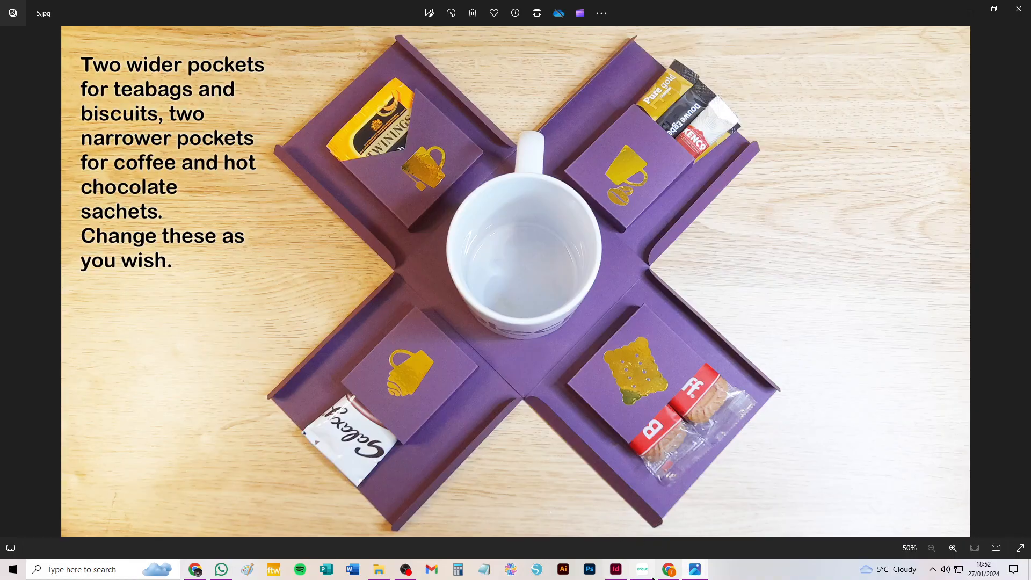
pyautogui.click(1022, 287)
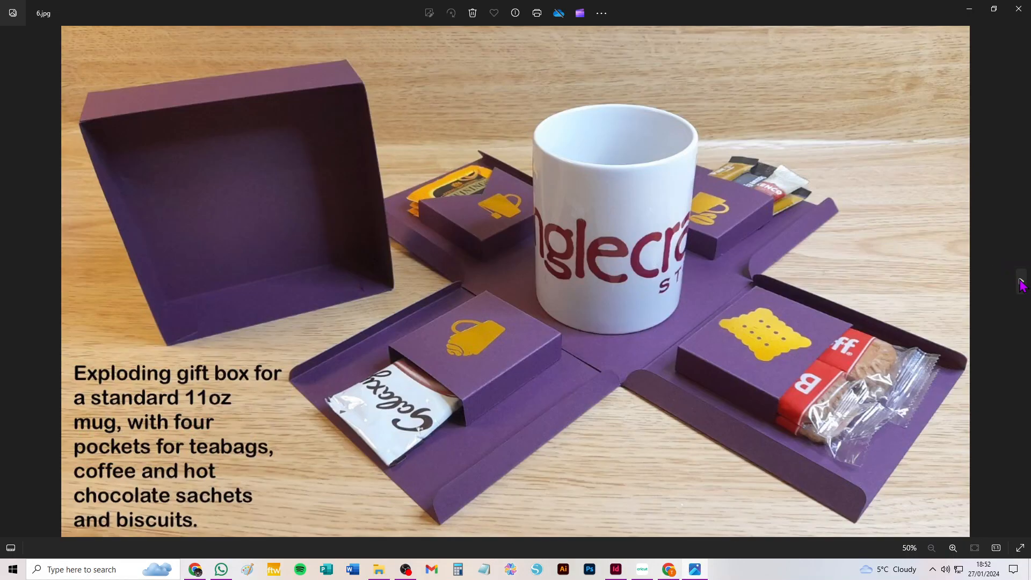
pyautogui.click(1022, 288)
pyautogui.click(1022, 287)
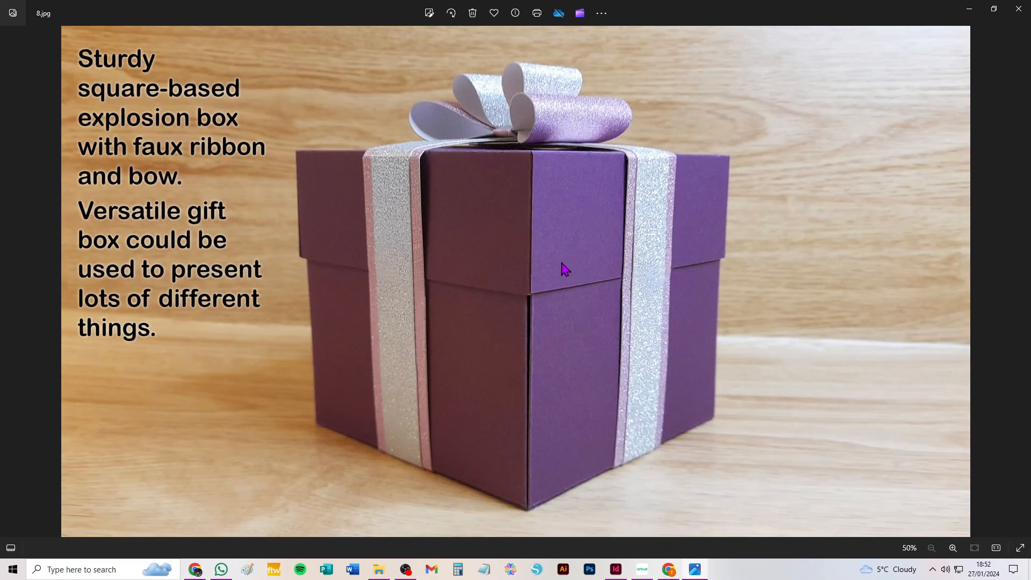
pyautogui.click(642, 569)
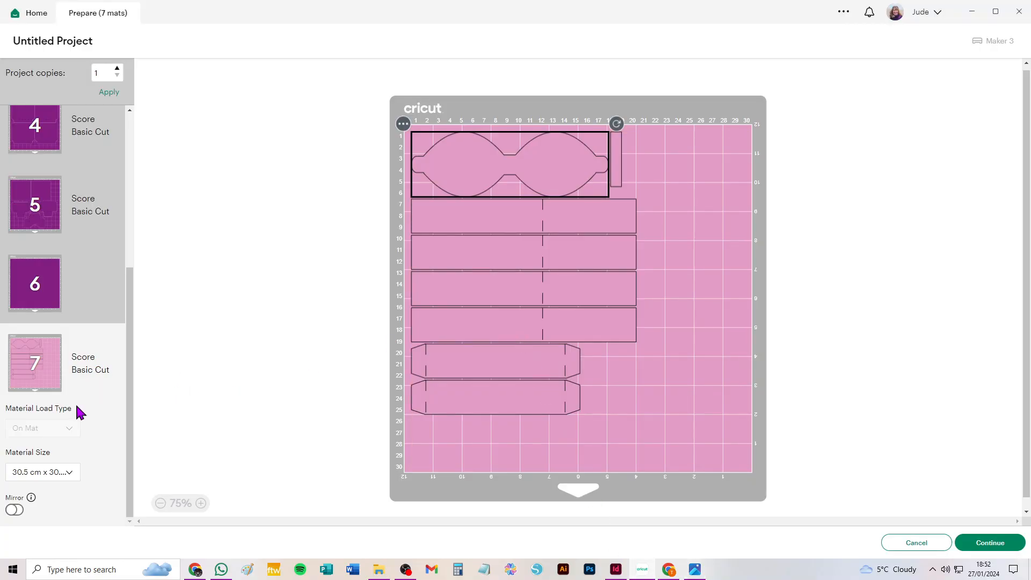
# - Set the material size of mat 7 to the narrower sheet, about 21 cm wide and 30 cm long
pyautogui.click(53, 473)
pyautogui.click(63, 522)
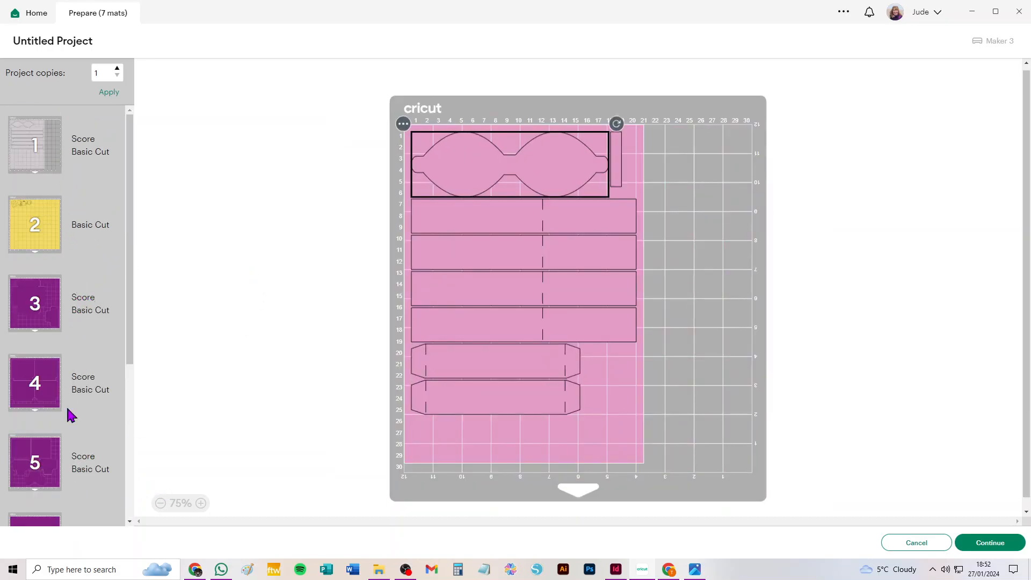
# - Check the yellow mug and biscuit shapes on mat 2 and leave the mat preparation to return to the canvas
pyautogui.click(28, 220)
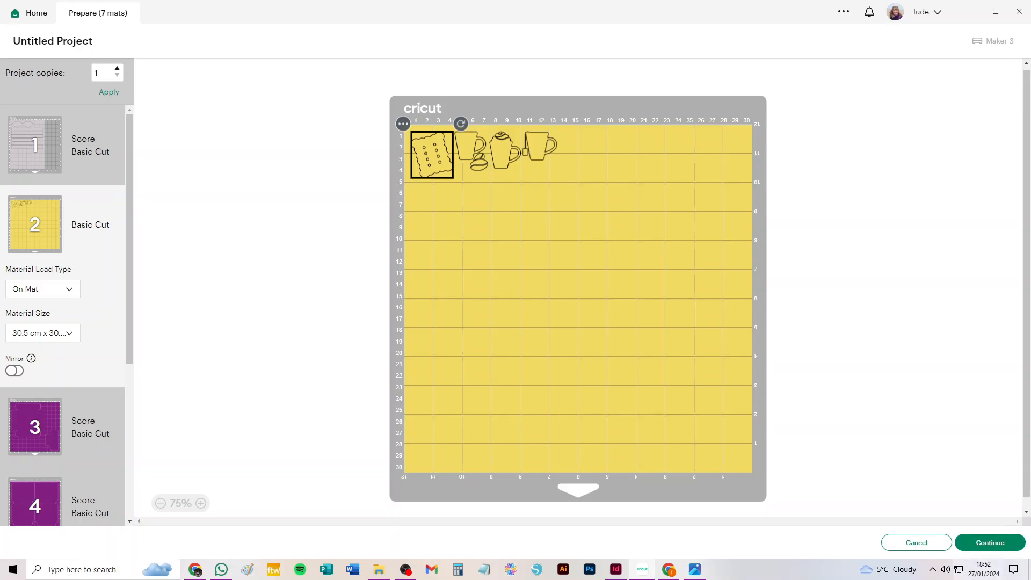
pyautogui.click(909, 544)
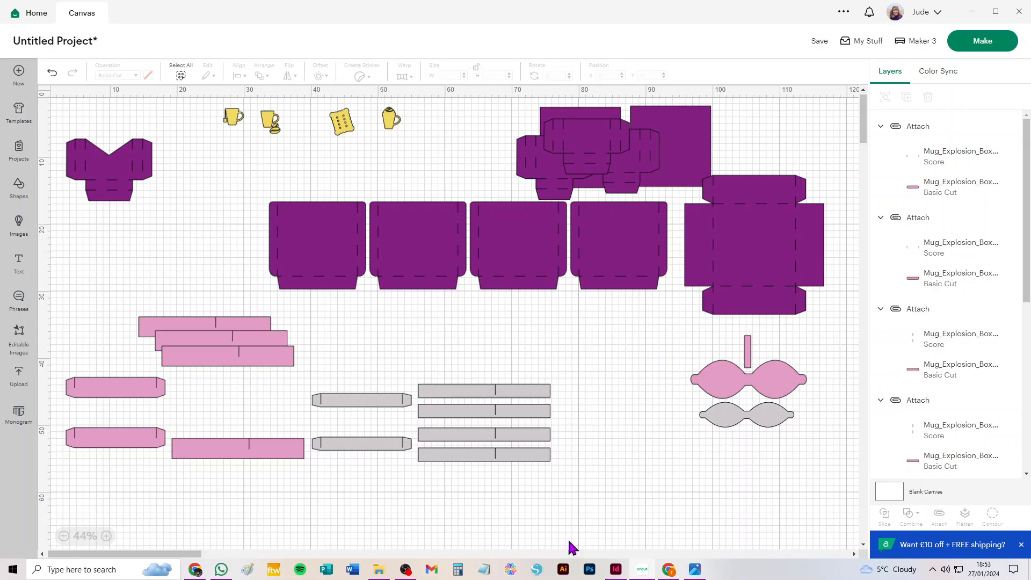
pyautogui.click(409, 571)
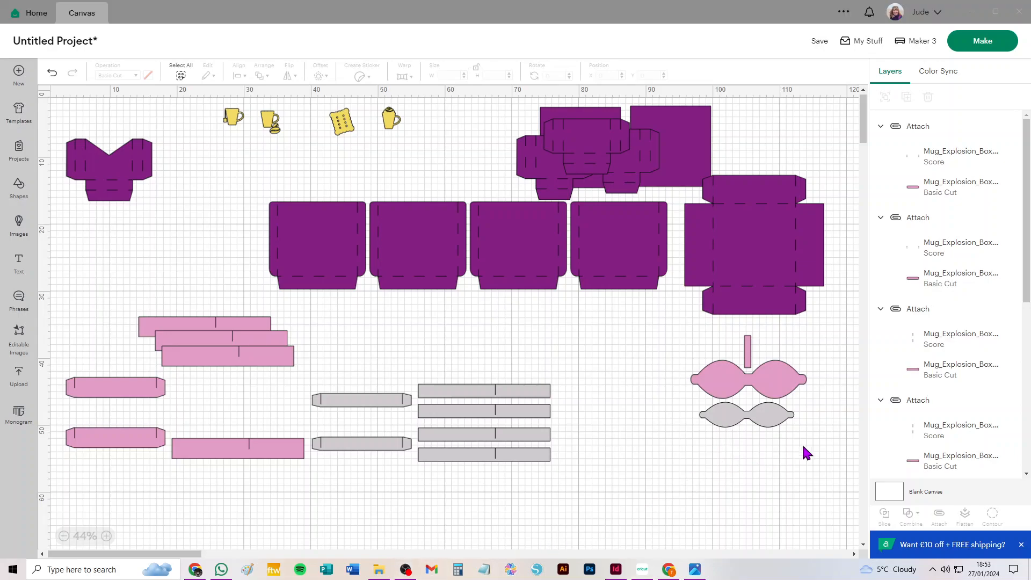